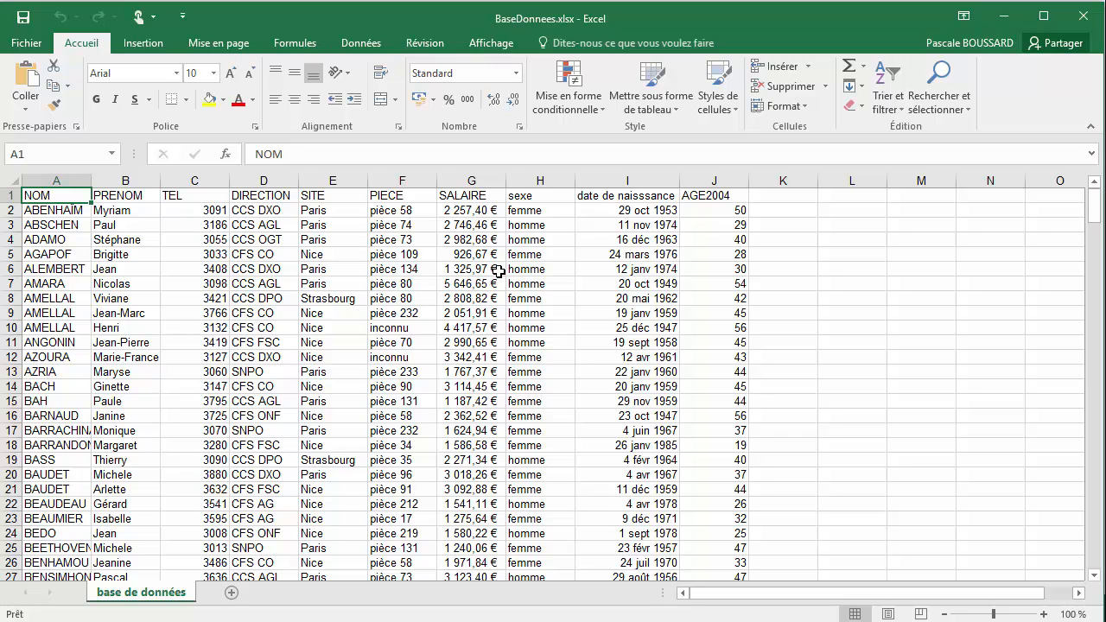
Change the font of the entire worksheet to Verdana
{"action": "left_click", "coordinate": [13, 181]}
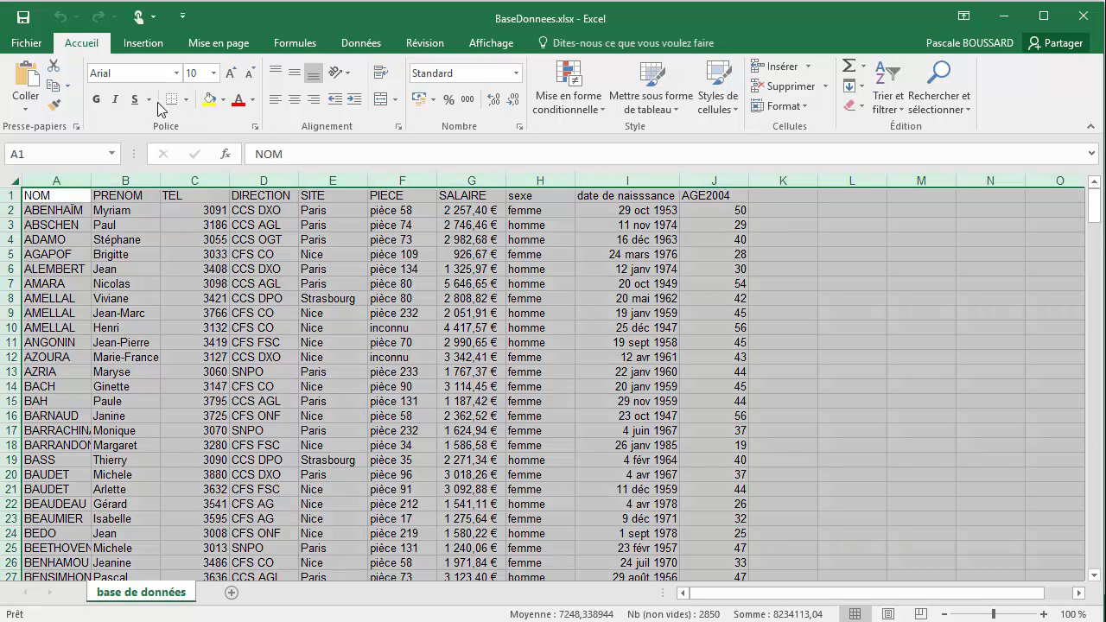
{"action": "left_click", "coordinate": [176, 74]}
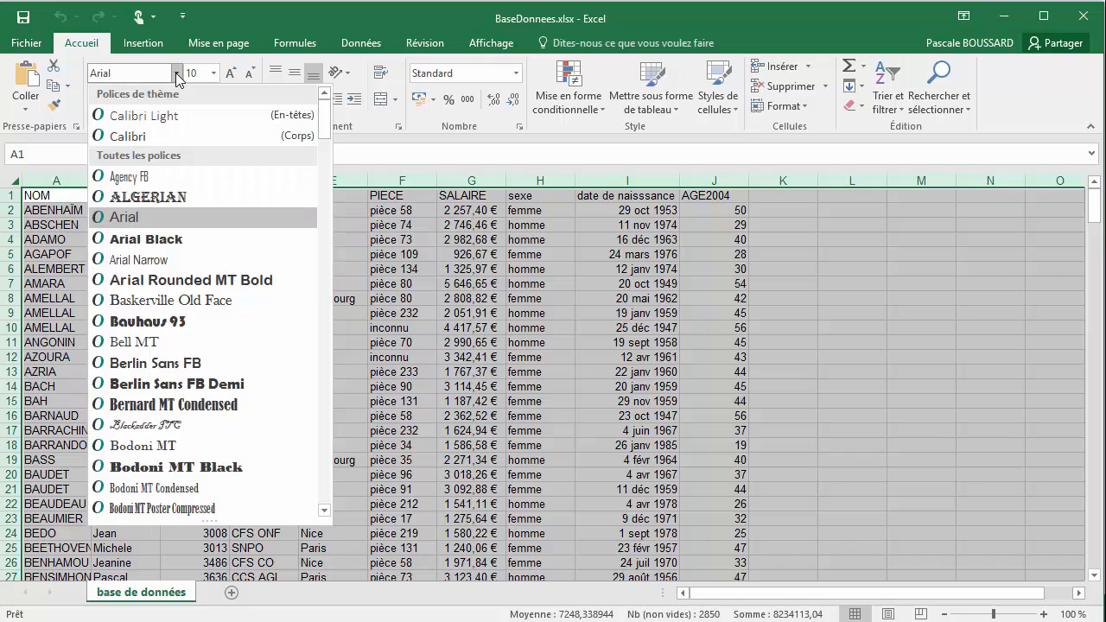
{"action": "scroll", "coordinate": [294, 285], "scroll_direction": "down", "scroll_amount": 4}
{"action": "left_click_drag", "start_coordinate": [322, 148], "coordinate": [327, 477]}
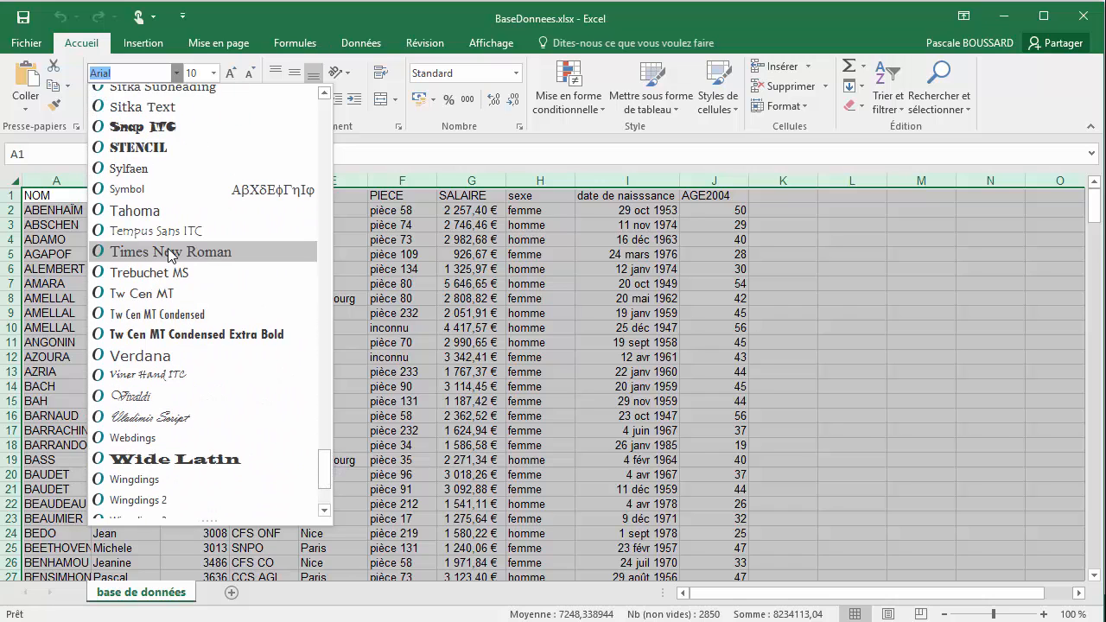
{"action": "left_click", "coordinate": [187, 357]}
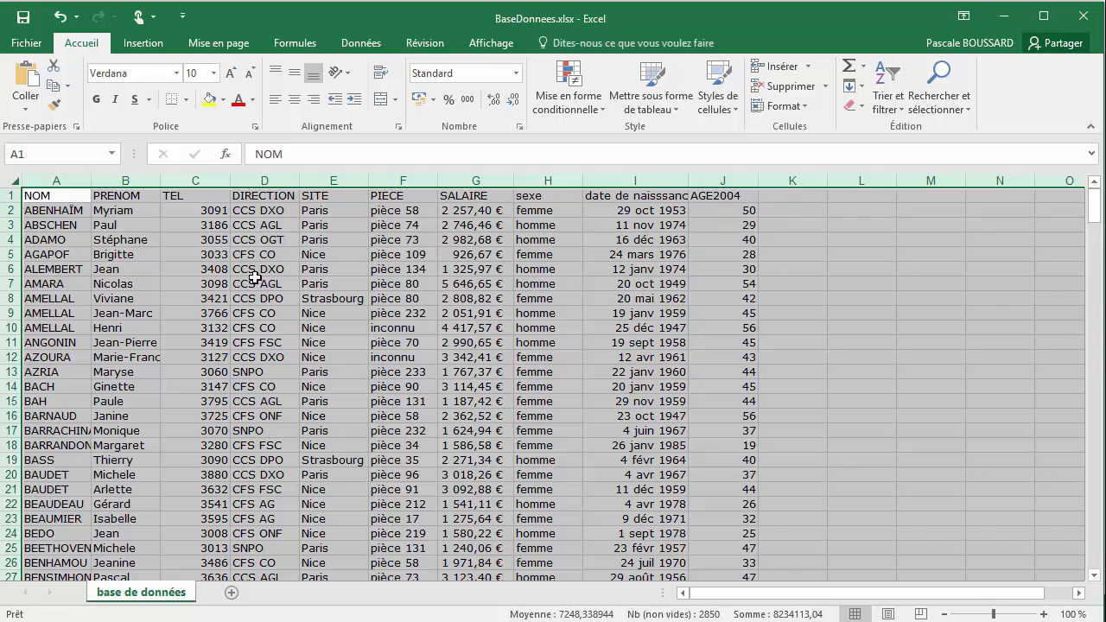
{"action": "left_click", "coordinate": [42, 198]}
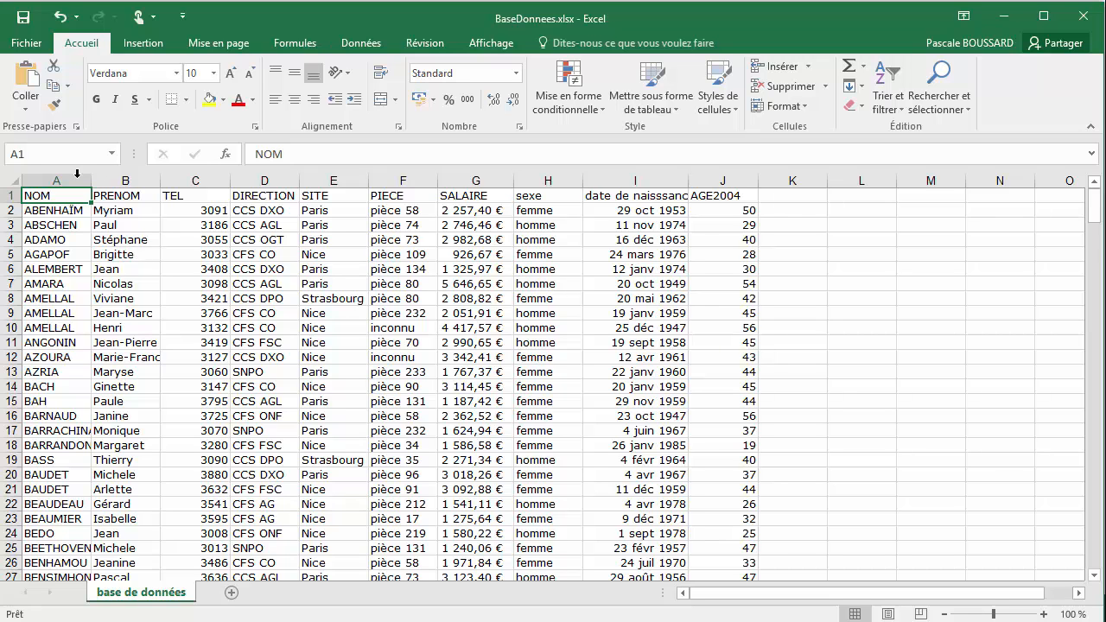
AutoFit the width of all worksheet columns to their contents
{"action": "left_click", "coordinate": [13, 181]}
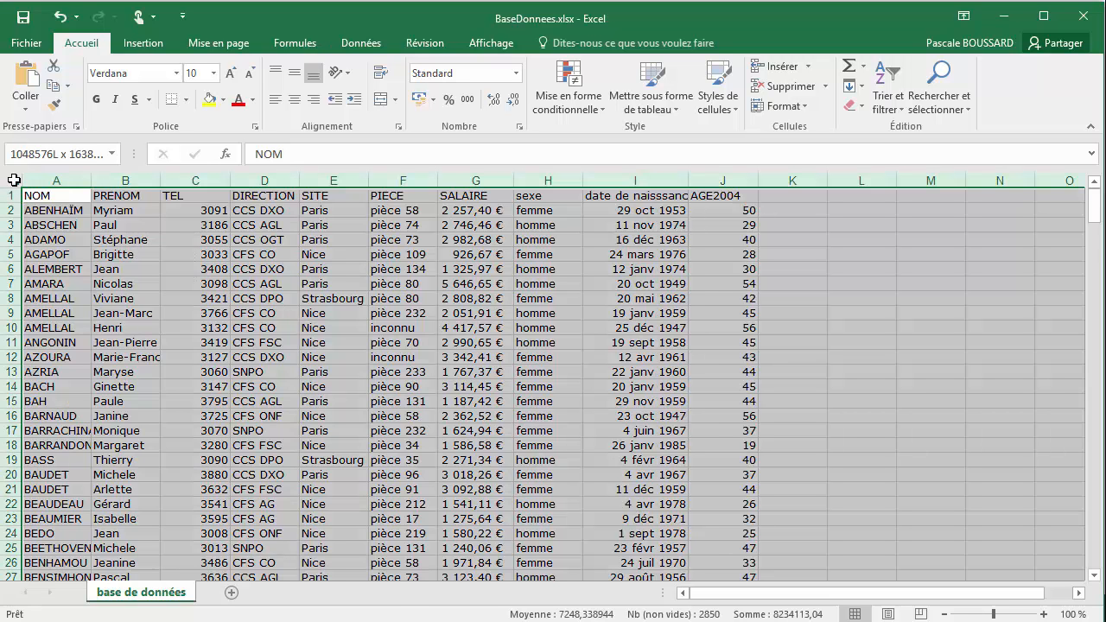
{"action": "double_click", "coordinate": [90, 179]}
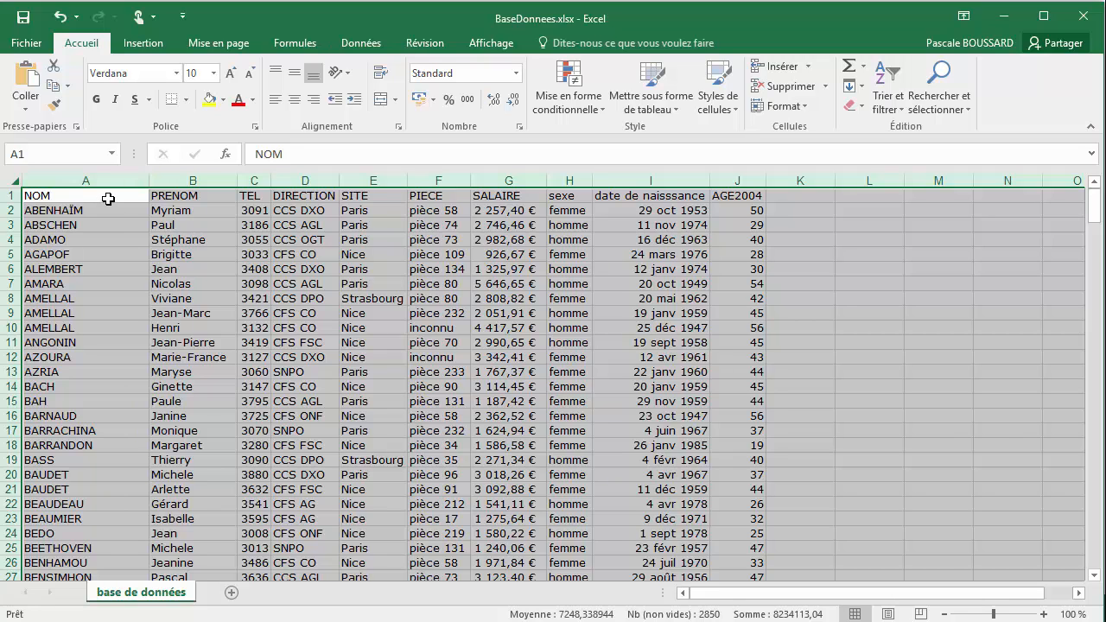
{"action": "left_click", "coordinate": [108, 199]}
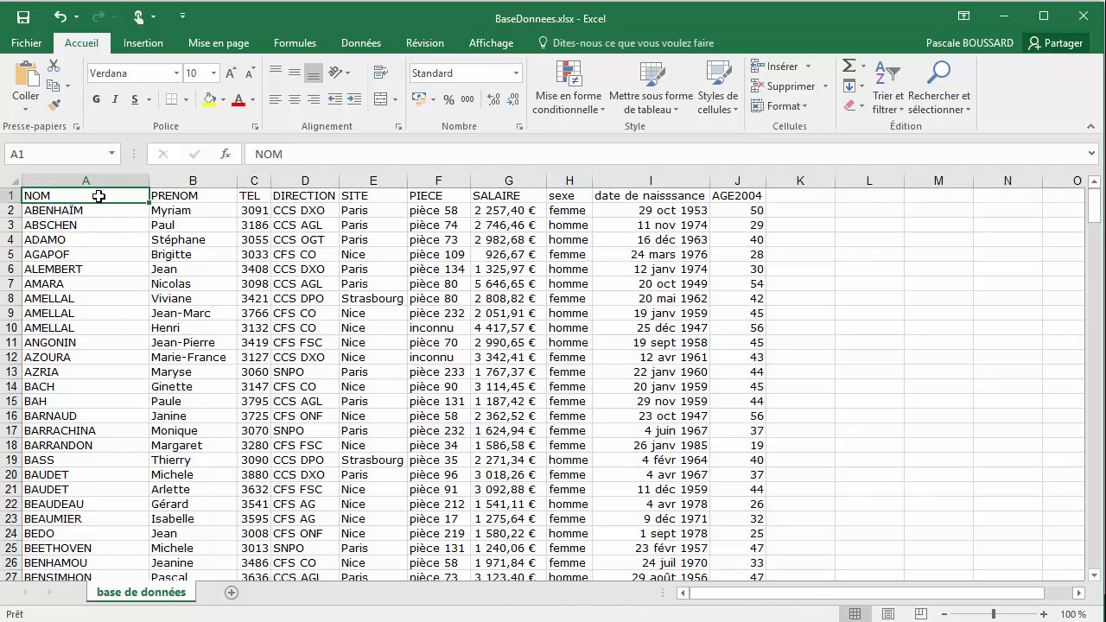
Set the font size of the header cells from NOM to AGE2004 to 14
{"action": "left_click_drag", "start_coordinate": [98, 196], "coordinate": [735, 187]}
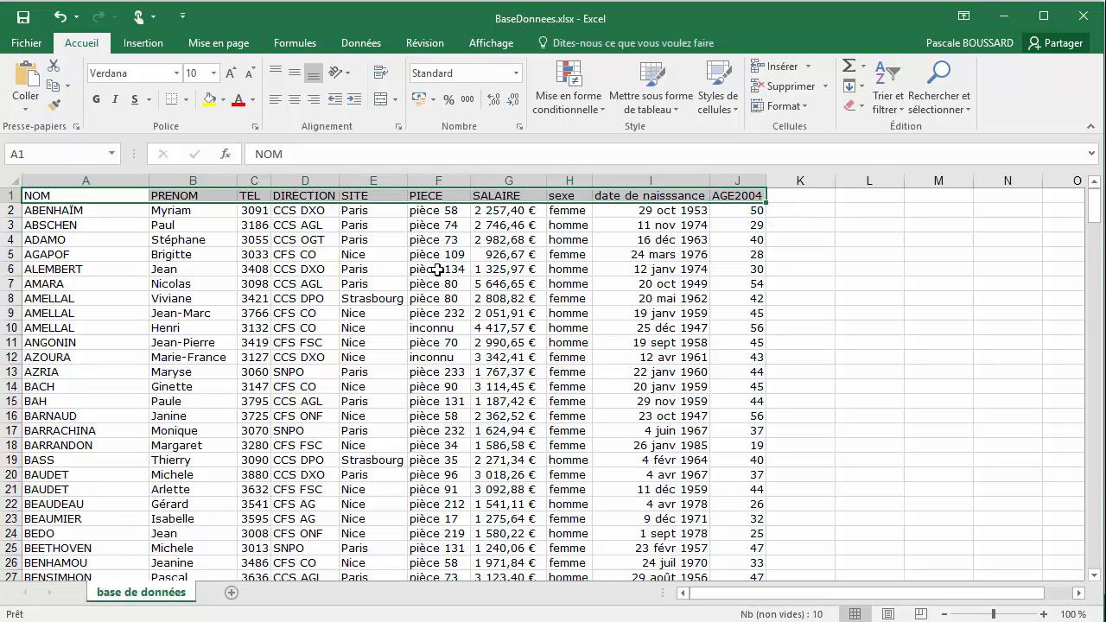
{"action": "left_click", "coordinate": [215, 78]}
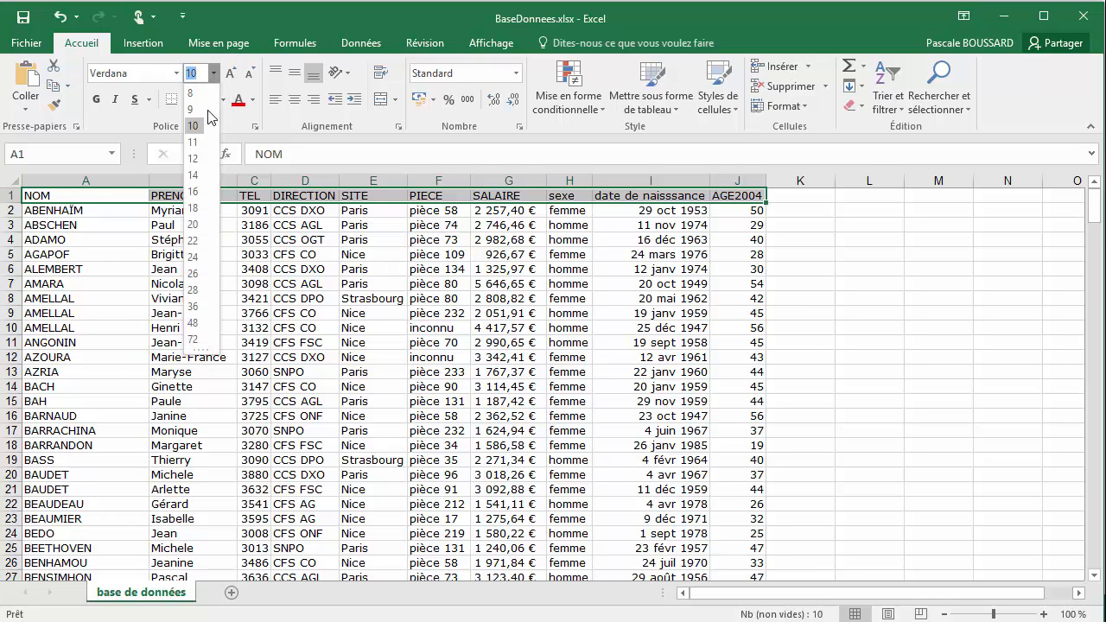
{"action": "left_click", "coordinate": [194, 176]}
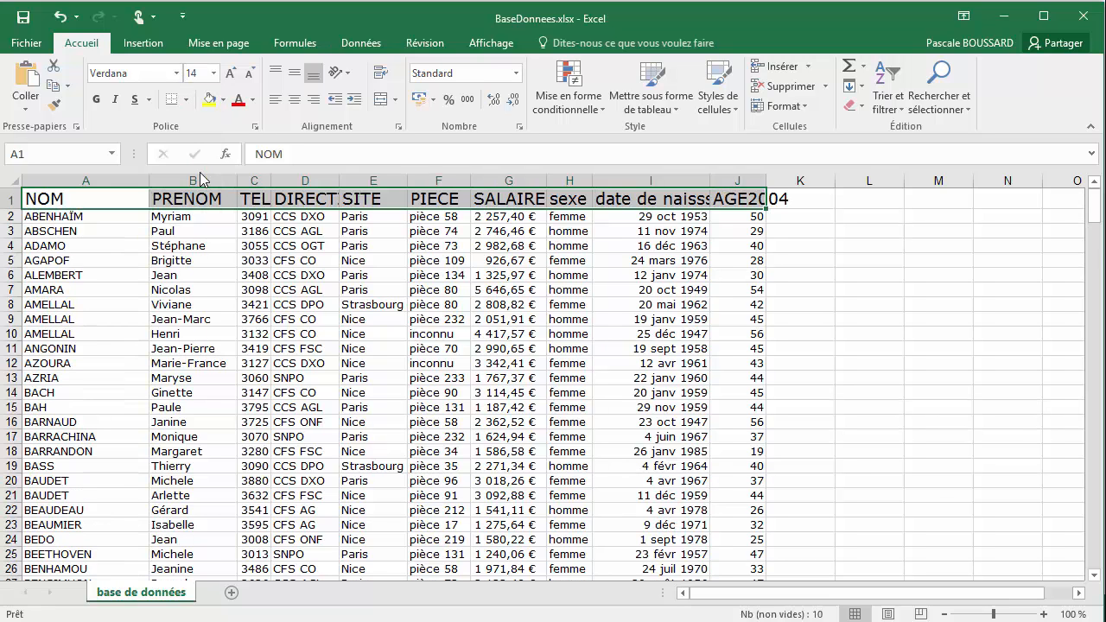
AutoFit all column widths so the enlarged headers fit
{"action": "key", "text": "ctrl+a"}
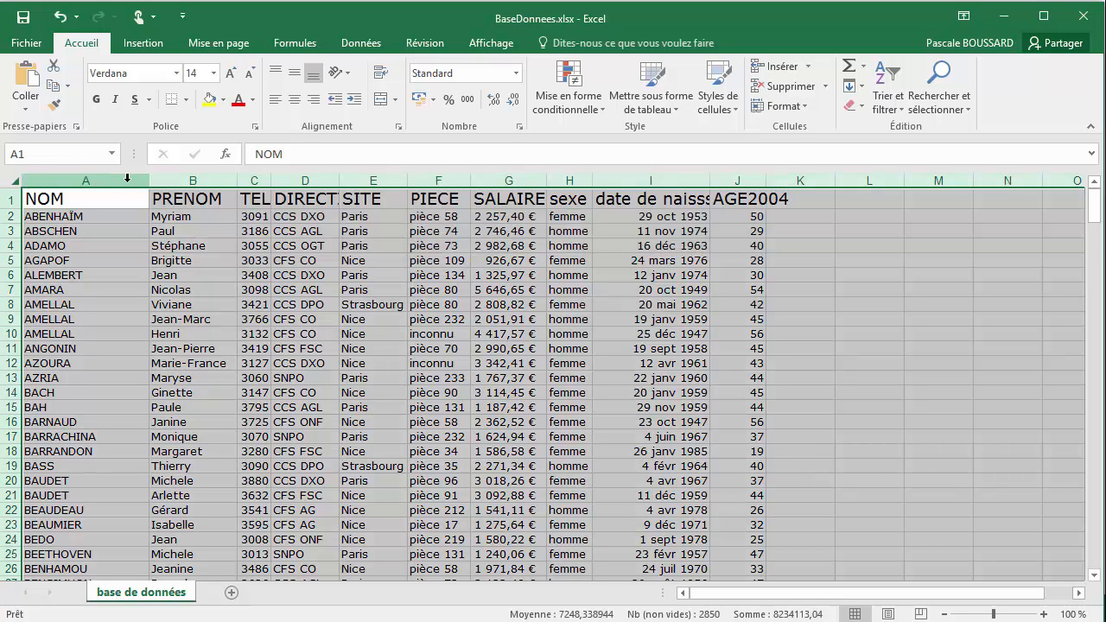
{"action": "double_click", "coordinate": [149, 180]}
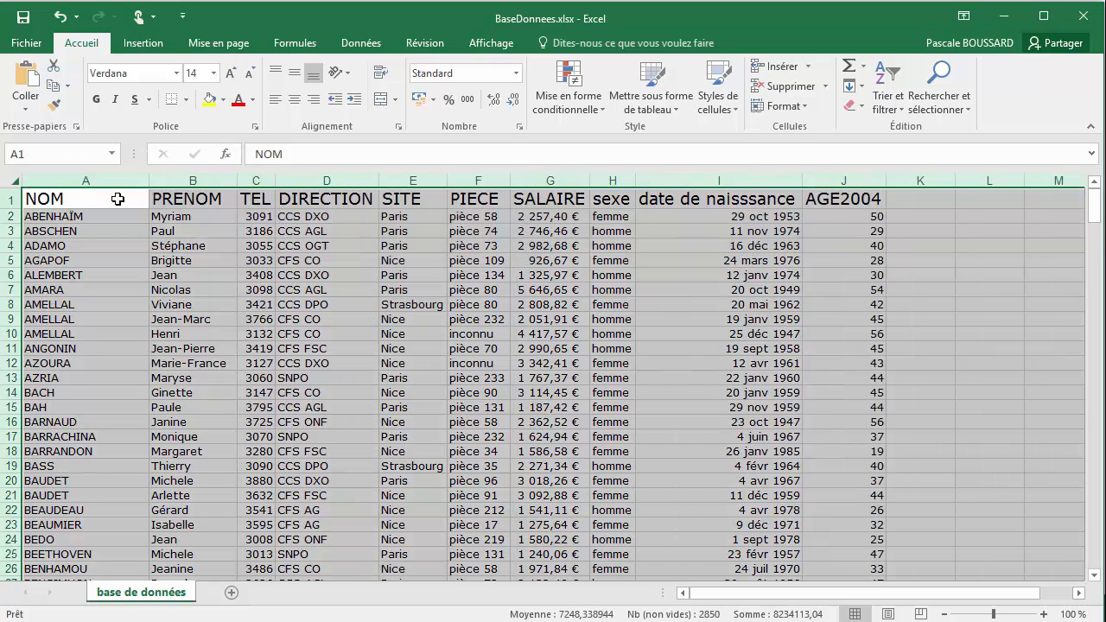
{"action": "left_click", "coordinate": [117, 198]}
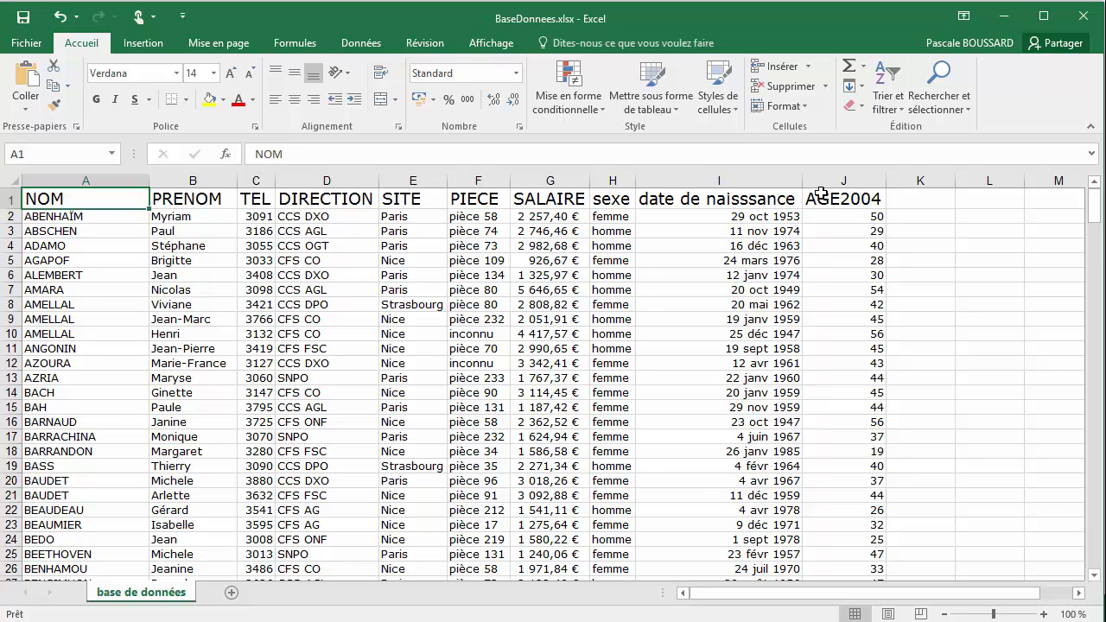
Decrease the font size of the header cells NOM to AGE2004 in increments down to 10
{"action": "left_click_drag", "start_coordinate": [138, 199], "coordinate": [821, 200]}
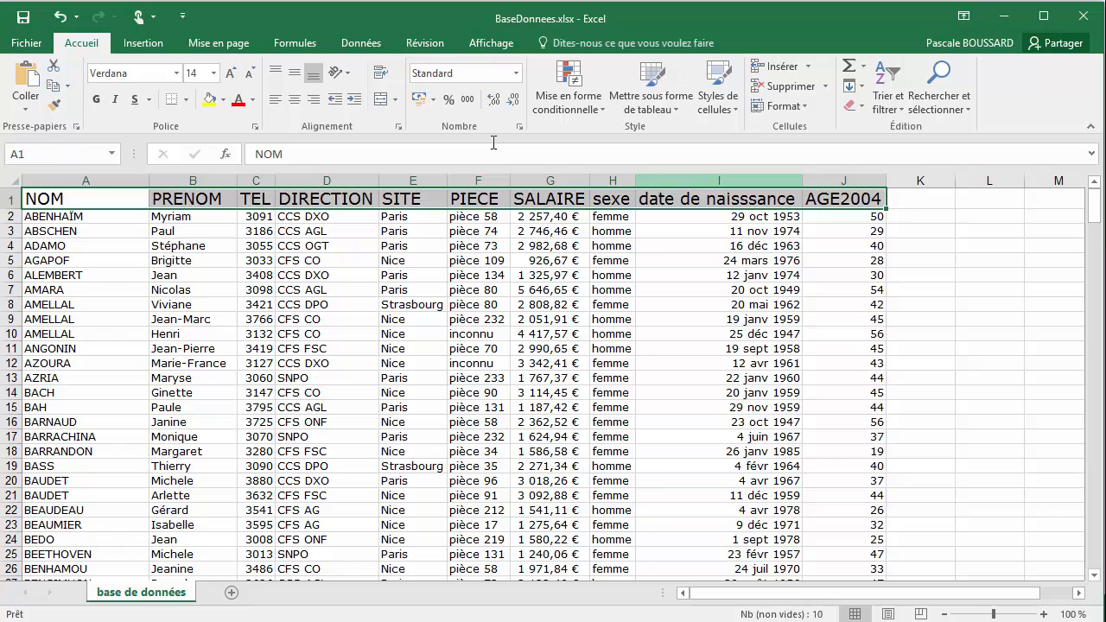
{"action": "left_click", "coordinate": [216, 76]}
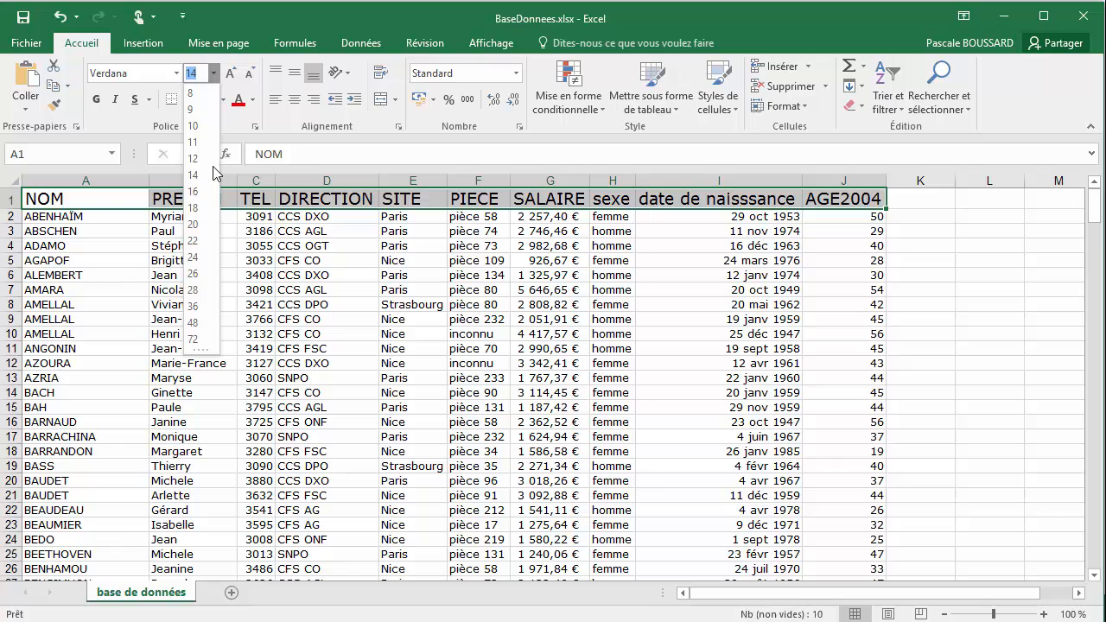
{"action": "left_click", "coordinate": [249, 76]}
{"action": "left_click", "coordinate": [249, 76]}
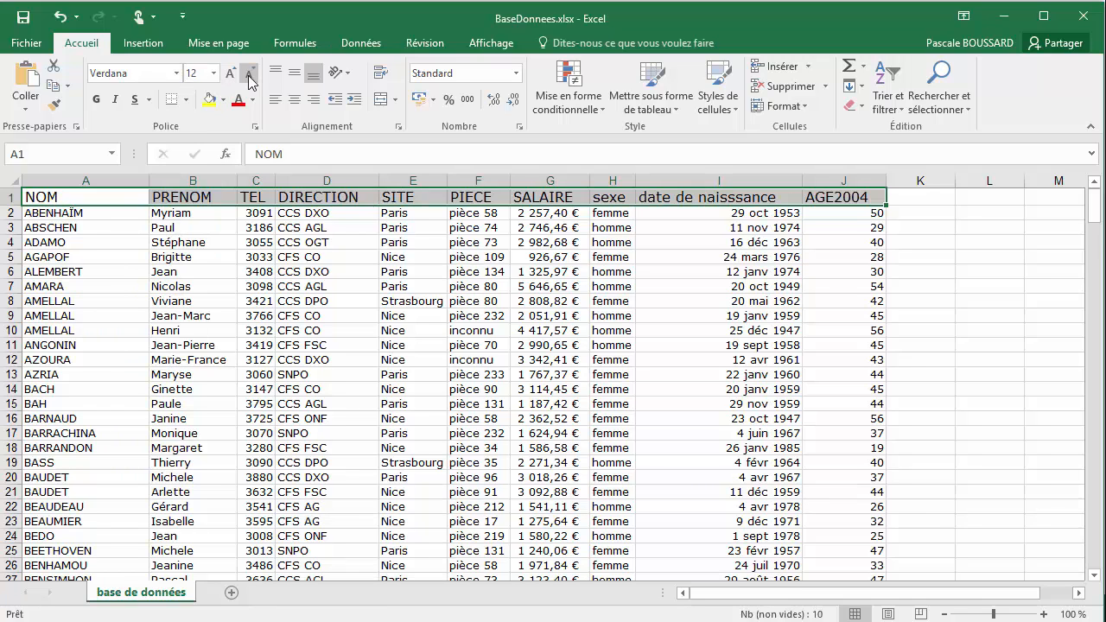
{"action": "left_click", "coordinate": [249, 76]}
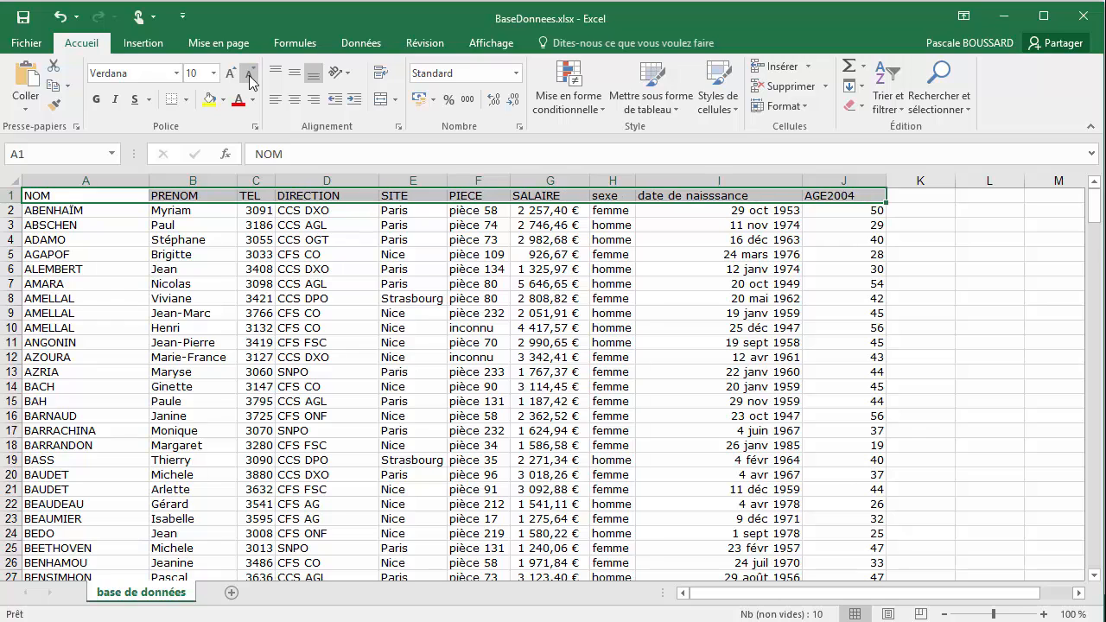
Increase the header cells' font size in increments back up to 14
{"action": "left_click", "coordinate": [230, 76]}
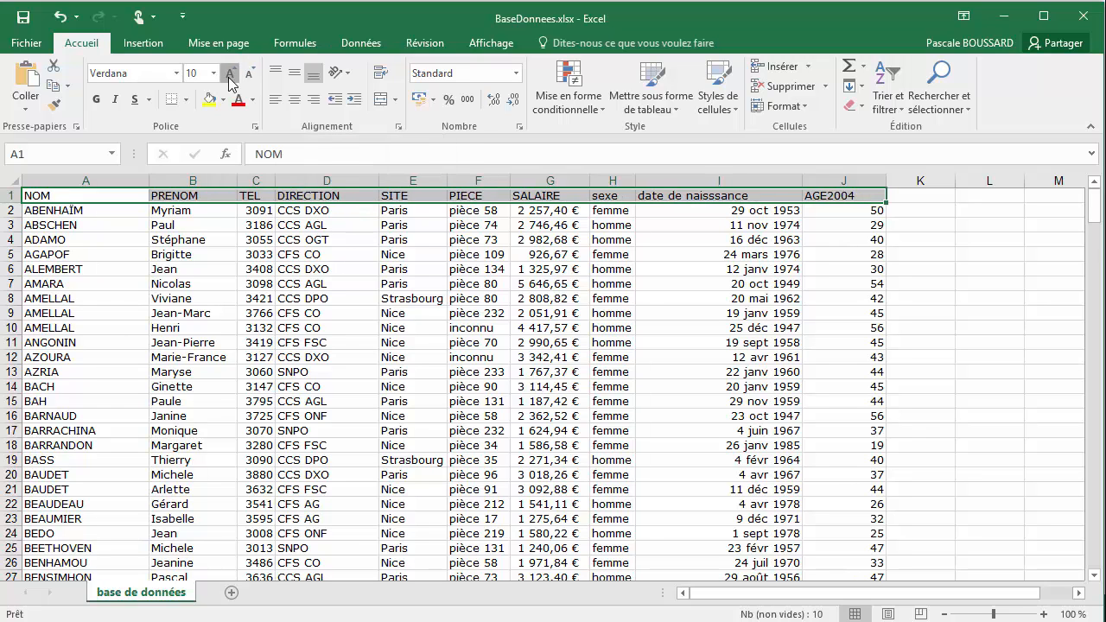
{"action": "left_click", "coordinate": [230, 76]}
{"action": "left_click", "coordinate": [231, 76]}
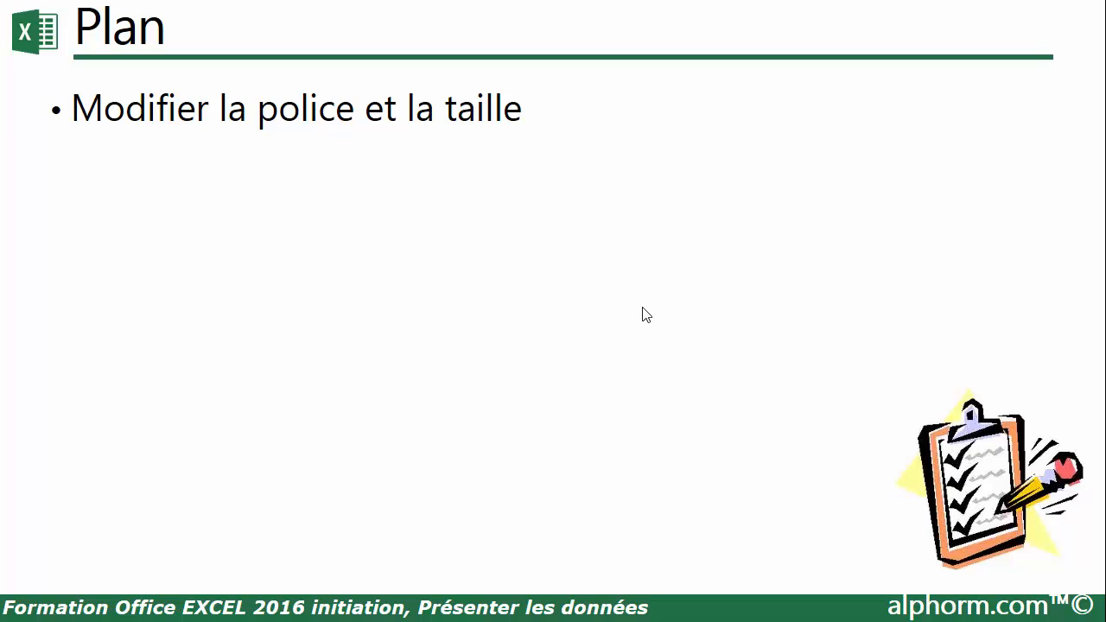
{"action": "left_click", "coordinate": [642, 307]}
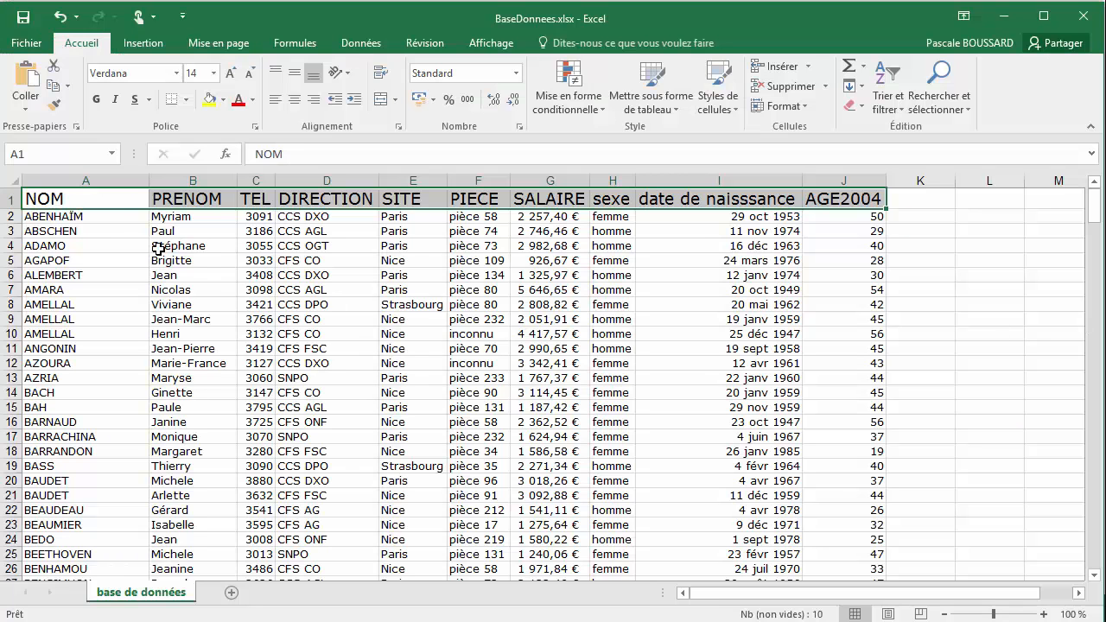
Make the header cells from NOM to AGE2004 bold
{"action": "left_click", "coordinate": [108, 215]}
{"action": "left_click_drag", "start_coordinate": [81, 197], "coordinate": [816, 199]}
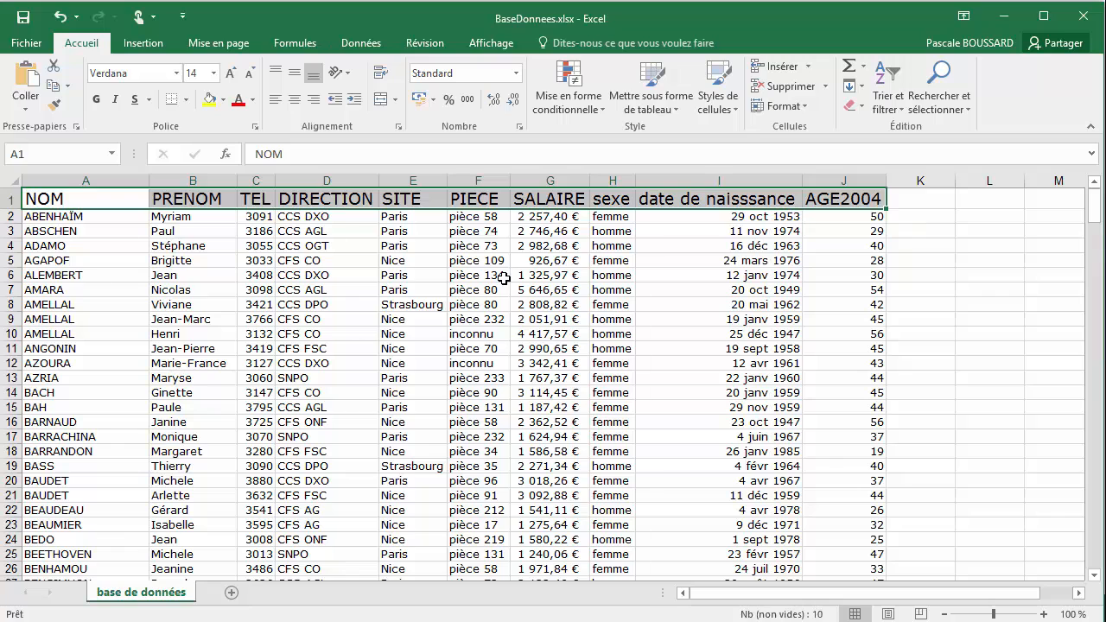
{"action": "left_click", "coordinate": [97, 103]}
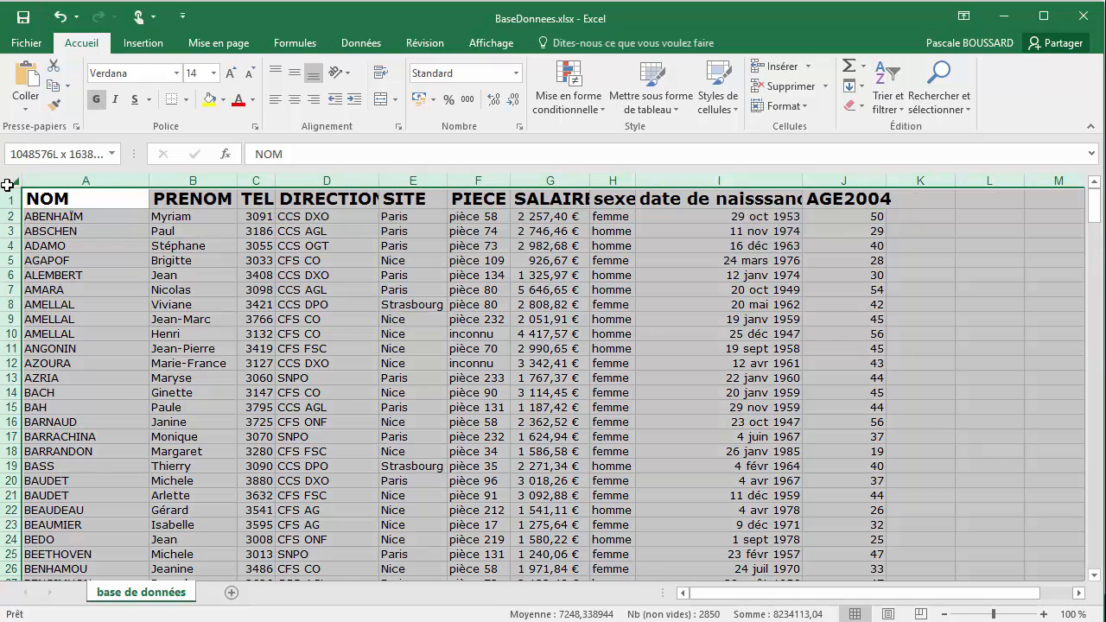
AutoFit all column widths to the bold headers
{"action": "left_click", "coordinate": [10, 181]}
{"action": "double_click", "coordinate": [149, 180]}
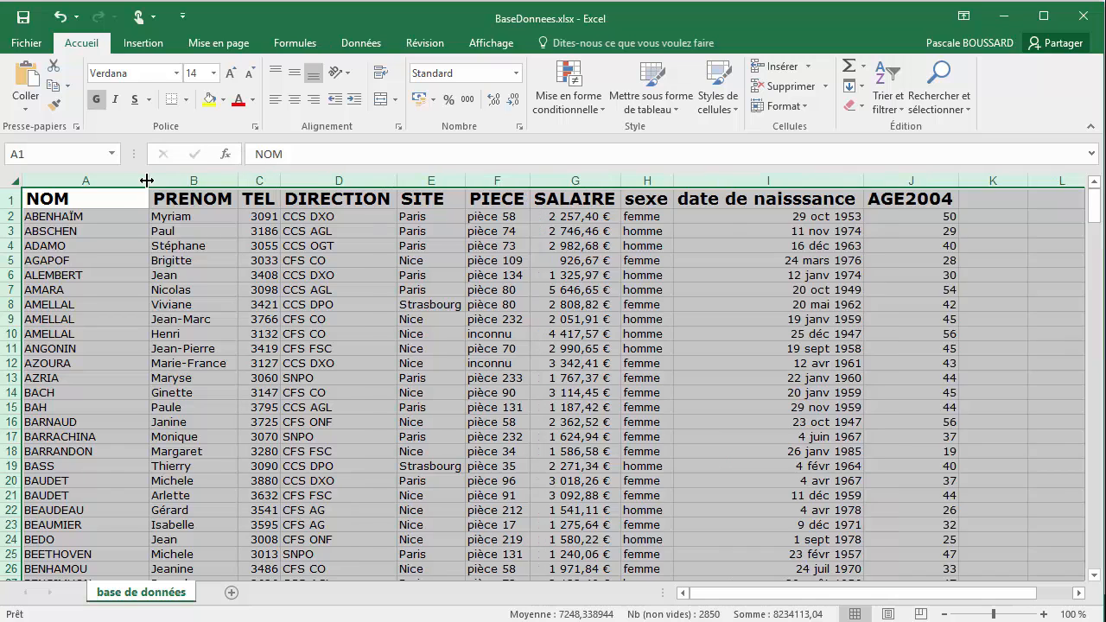
{"action": "left_click", "coordinate": [109, 201]}
Toggle bold off and back on twice for the header cells NOM to AGE2004
{"action": "left_click_drag", "start_coordinate": [116, 199], "coordinate": [873, 201]}
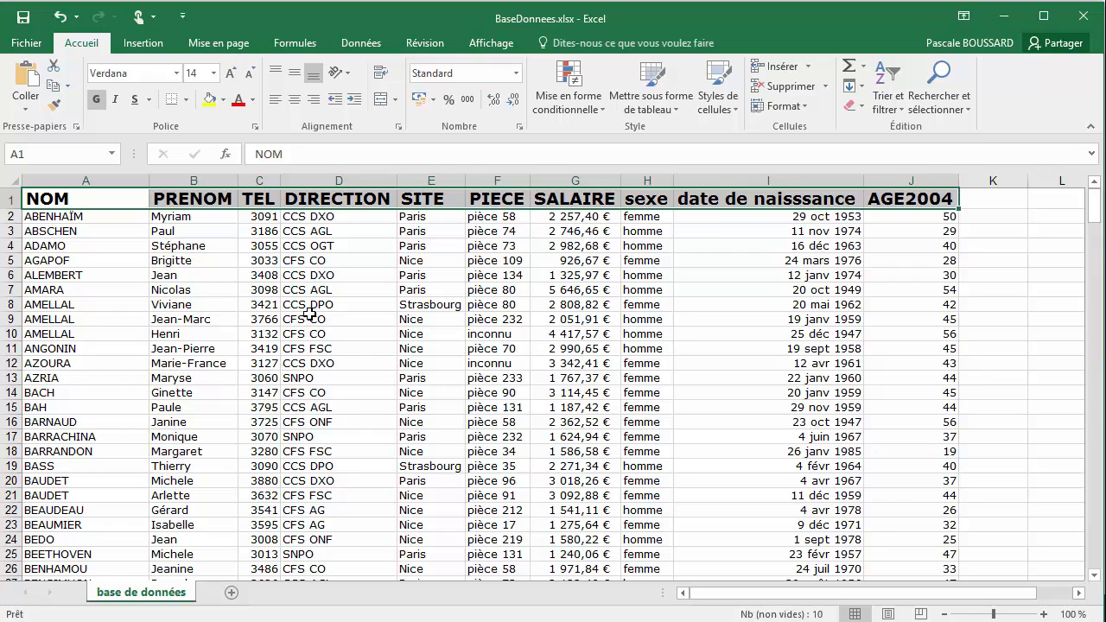
{"action": "key", "text": "ctrl+g"}
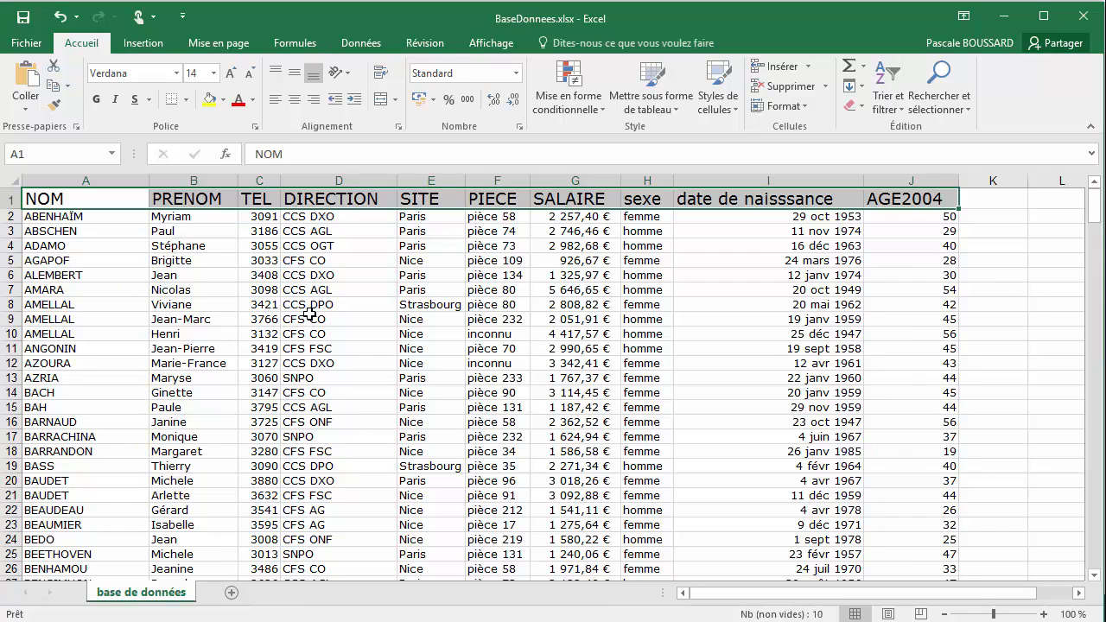
{"action": "key", "text": "ctrl+g"}
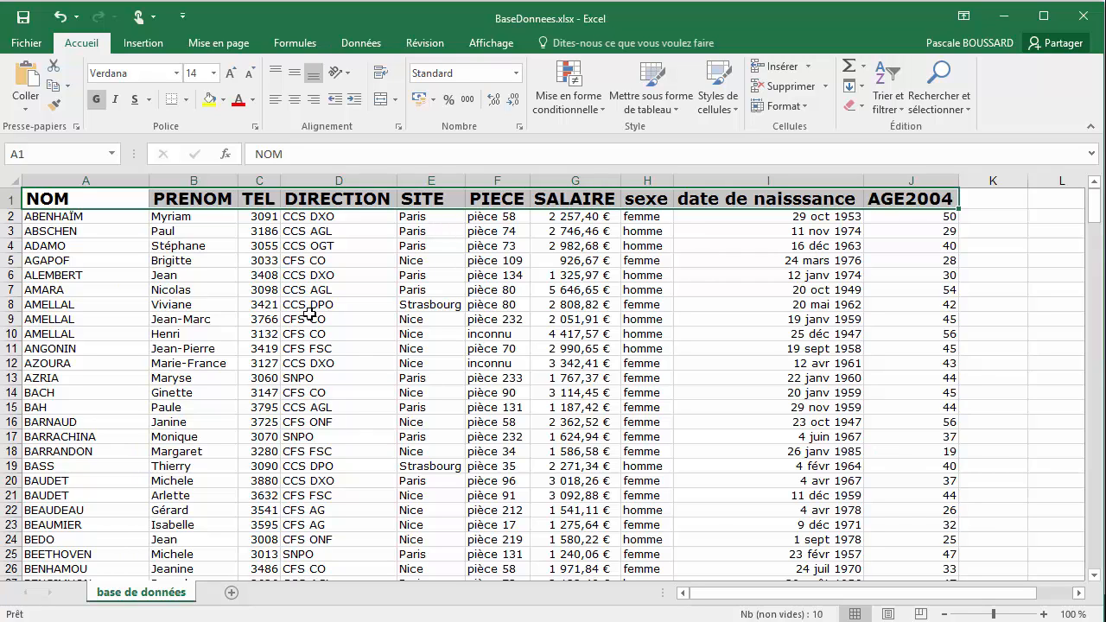
{"action": "key", "text": "ctrl+g"}
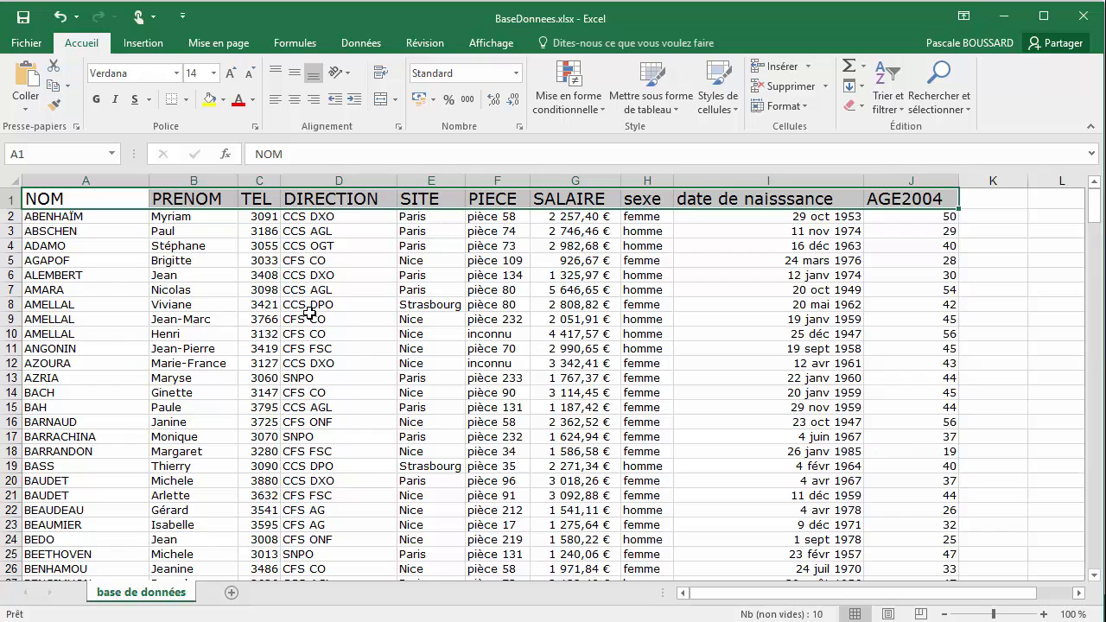
{"action": "key", "text": "ctrl+g"}
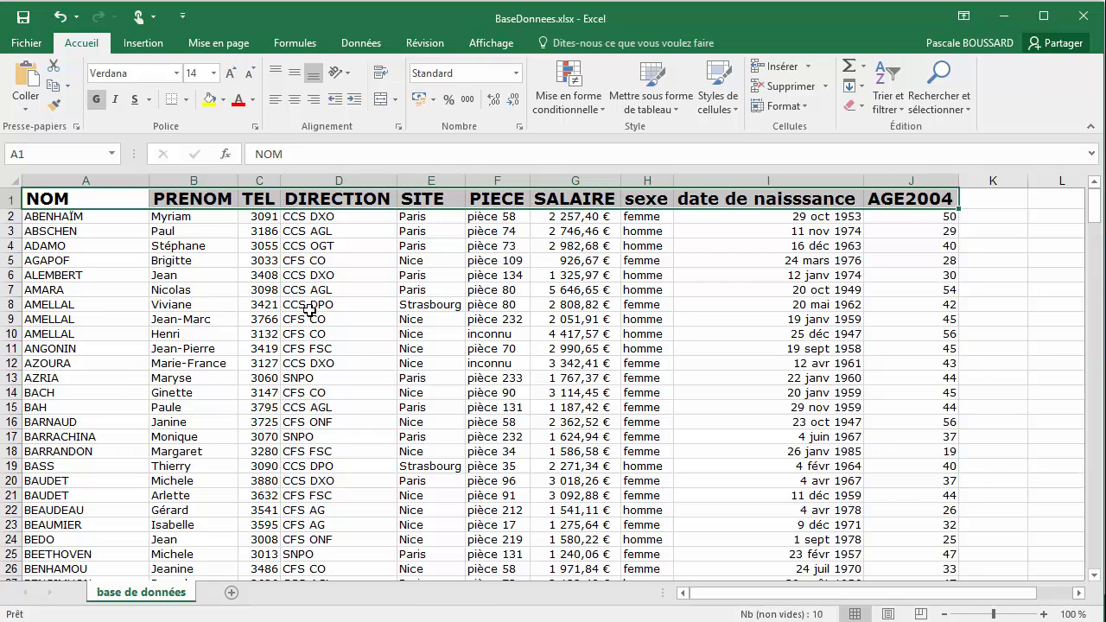
{"action": "left_click", "coordinate": [94, 218]}
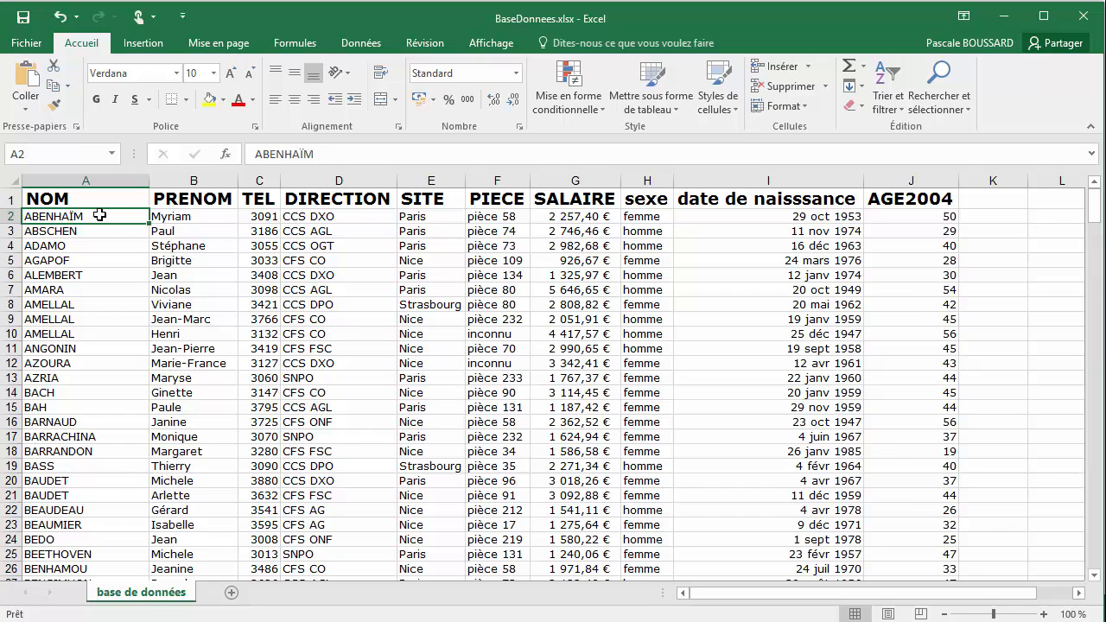
Apply italic formatting to the entire NOM column
{"action": "left_click", "coordinate": [108, 179]}
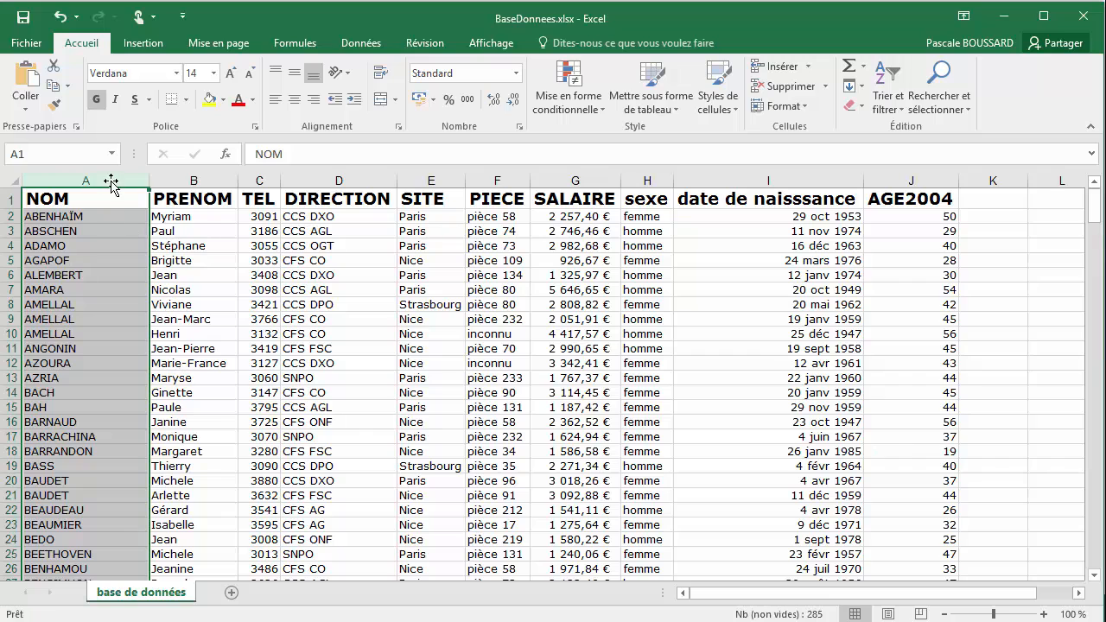
{"action": "left_click", "coordinate": [116, 101]}
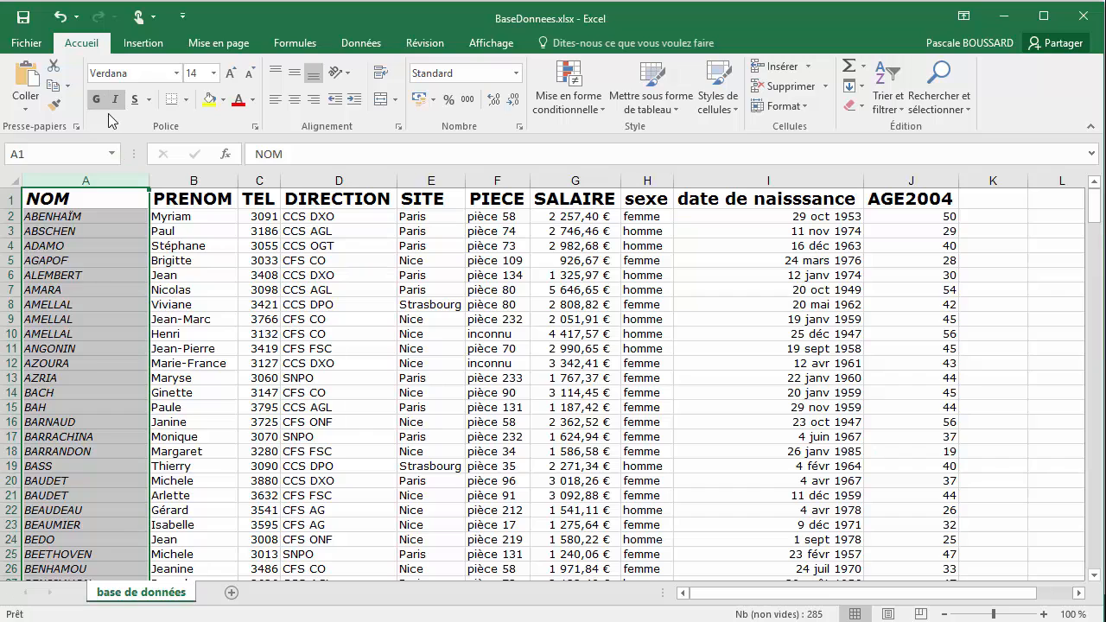
{"action": "left_click", "coordinate": [91, 200]}
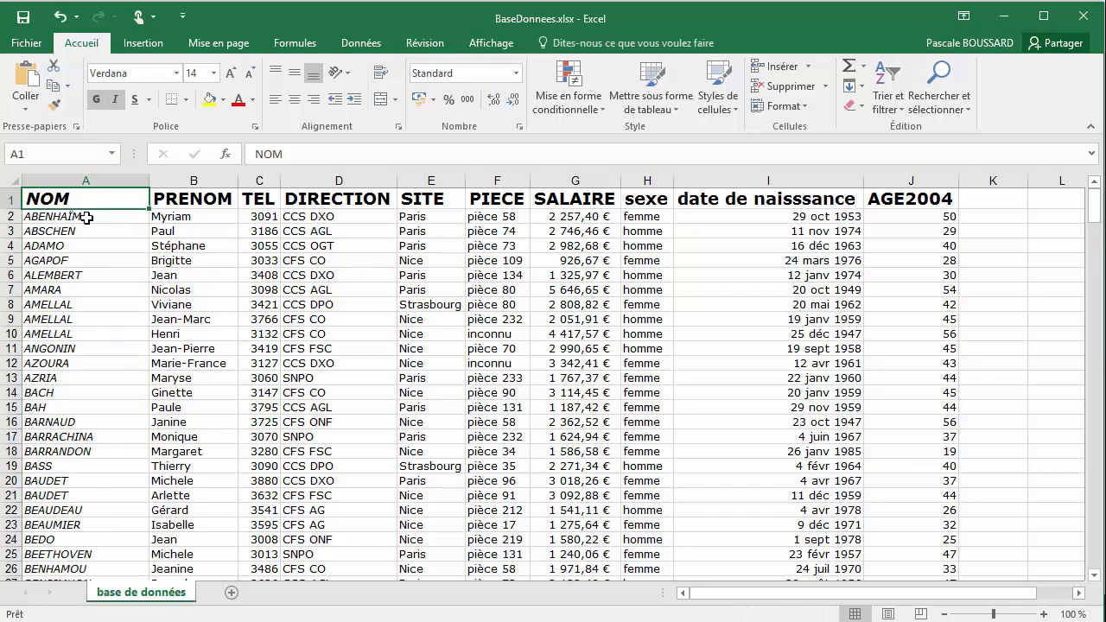
{"action": "left_click", "coordinate": [87, 217]}
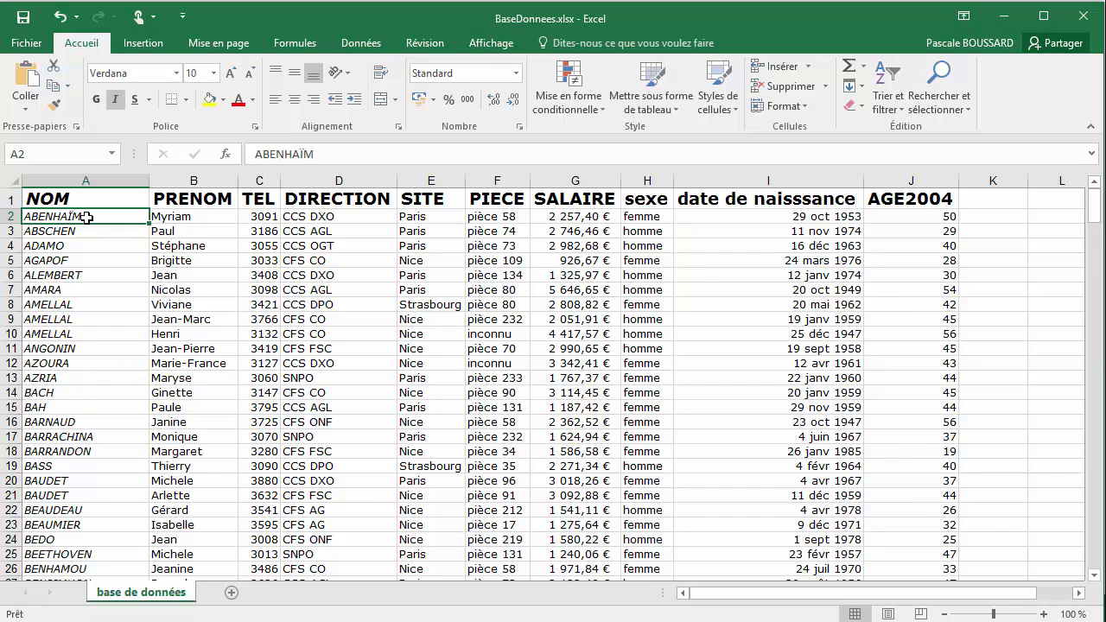
Remove the italic formatting from the whole NOM column and reapply it
{"action": "left_click", "coordinate": [103, 171]}
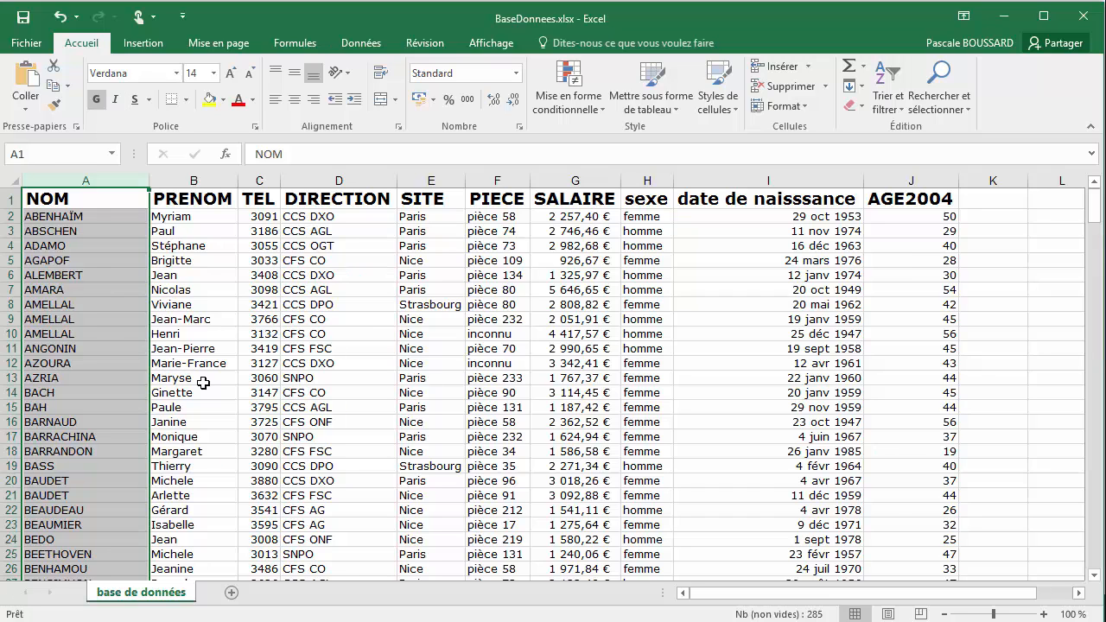
{"action": "key", "text": "ctrl+i"}
Toggle italic off and back on three times for the NOM column
{"action": "key", "text": "ctrl+i"}
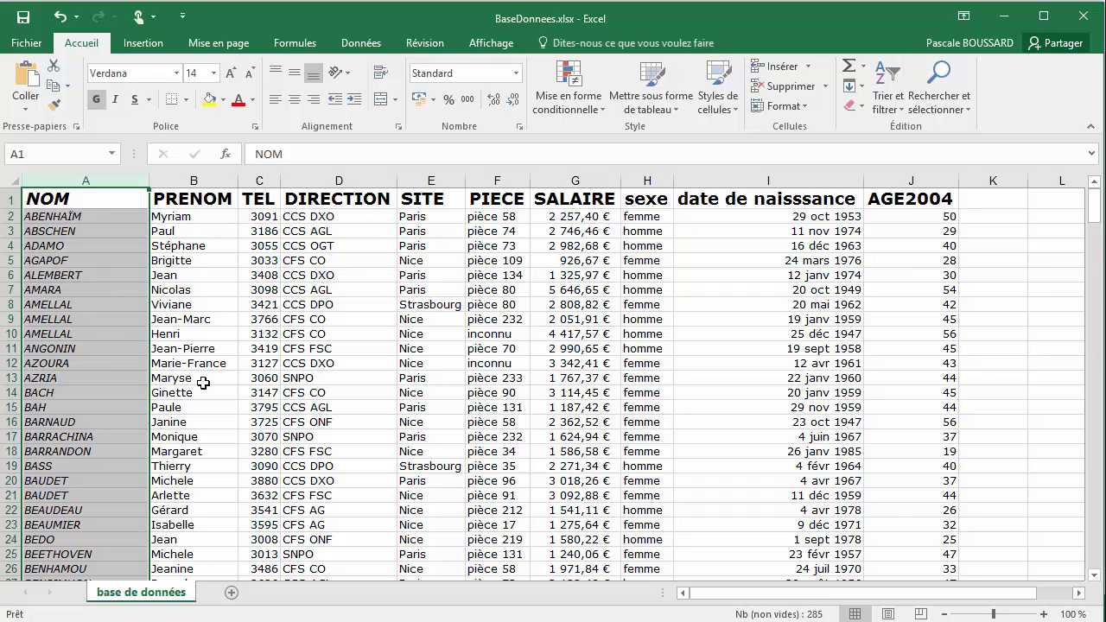
{"action": "key", "text": "ctrl+i"}
{"action": "key", "text": "ctrl+i"}
{"action": "key", "text": "ctrl+i"}
{"action": "key", "text": "ctrl+i"}
{"action": "key", "text": "ctrl+i"}
{"action": "key", "text": "ctrl+i"}
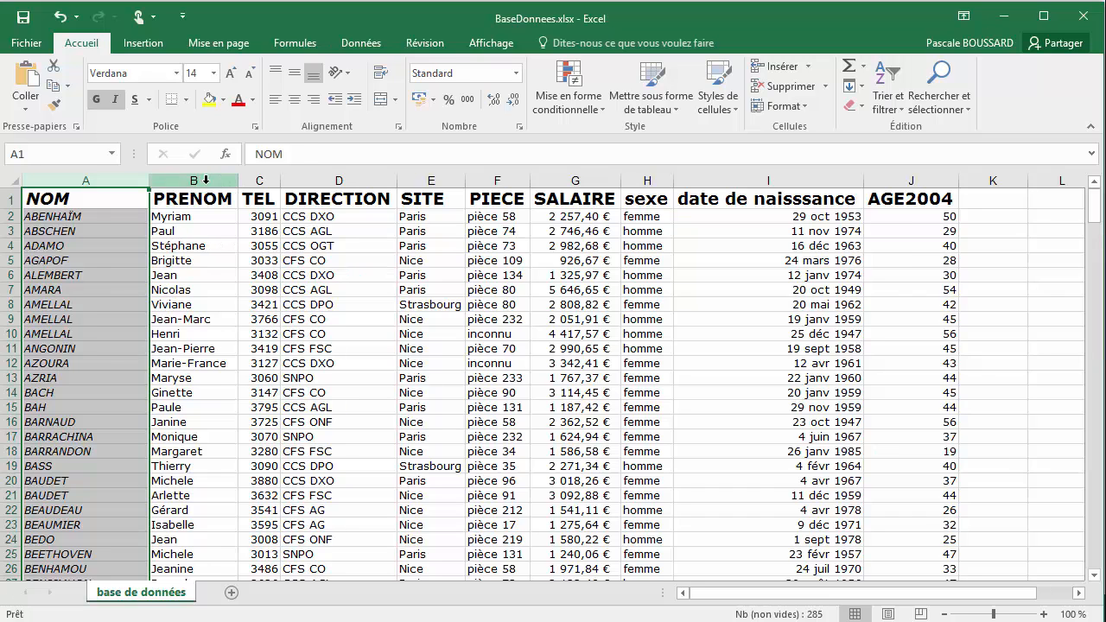
Apply a single underline to the entire PRENOM column
{"action": "left_click", "coordinate": [205, 180]}
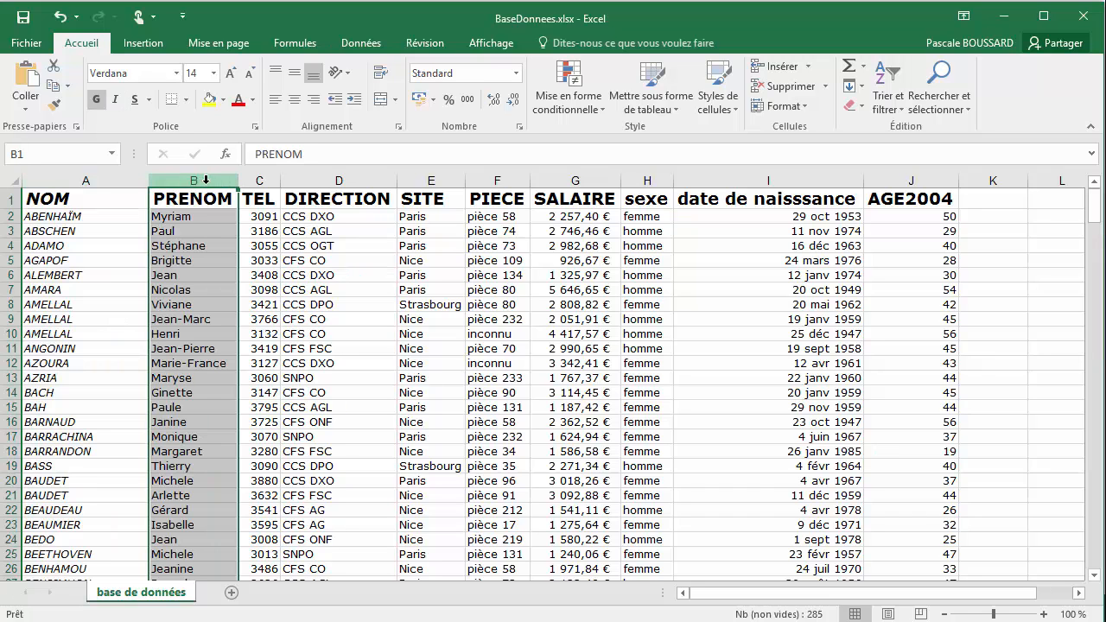
{"action": "left_click", "coordinate": [135, 100]}
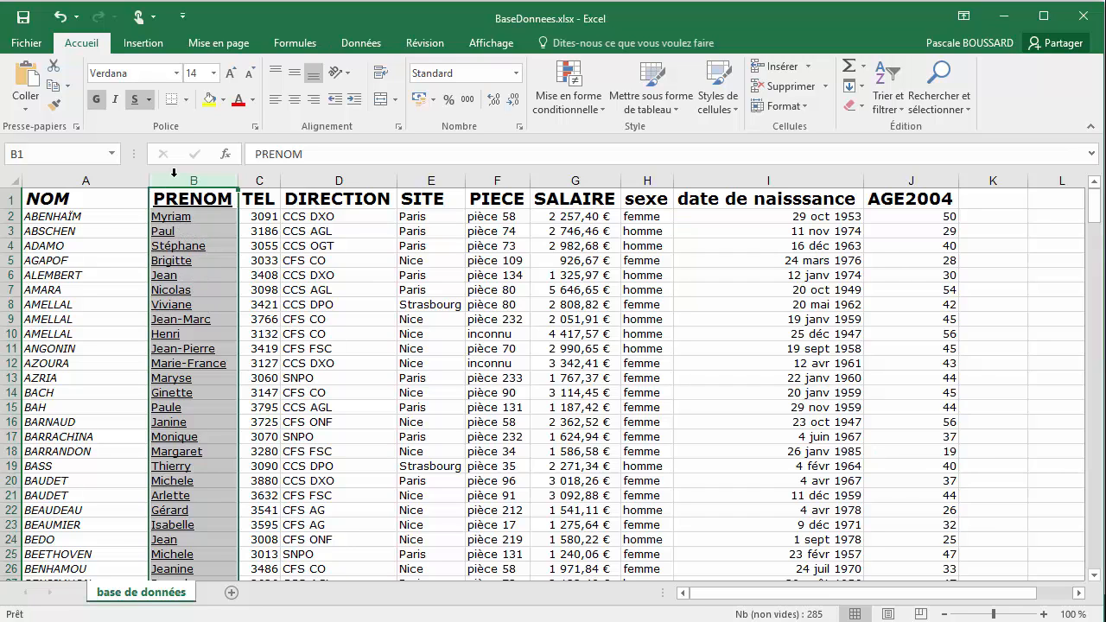
Alternate the PRENOM column's underline between double and single, ending on single underline
{"action": "left_click", "coordinate": [149, 101]}
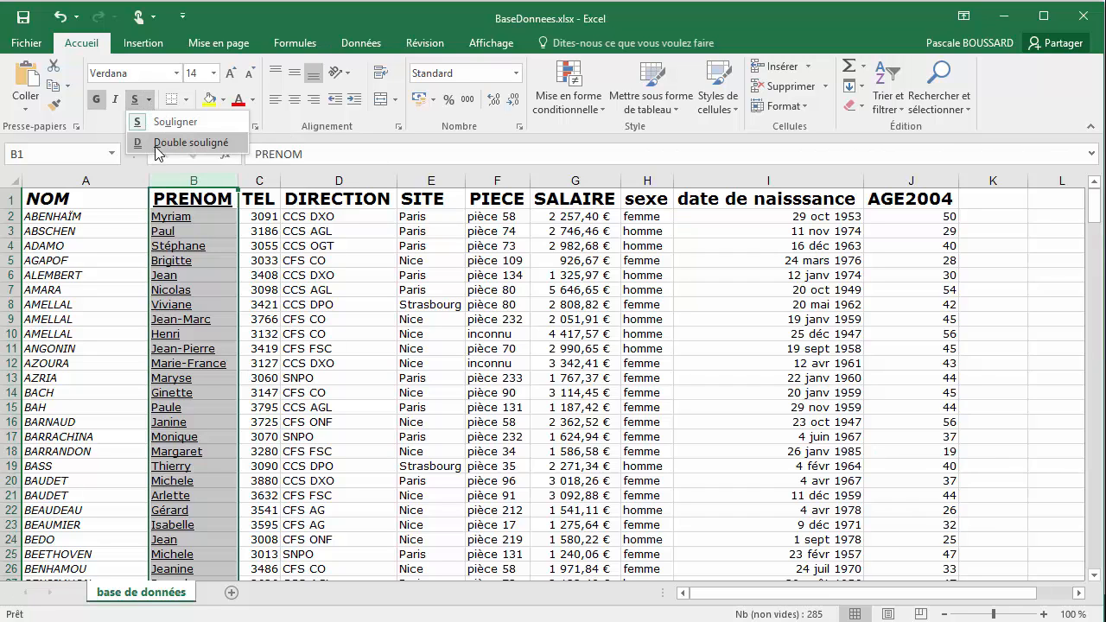
{"action": "left_click", "coordinate": [160, 144]}
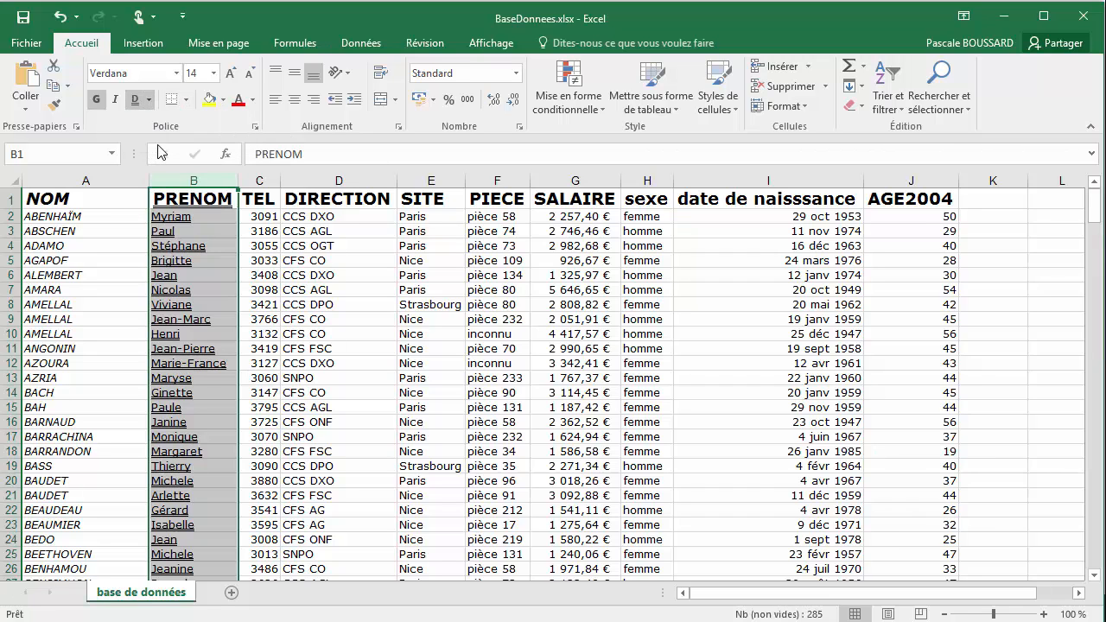
{"action": "left_click", "coordinate": [151, 101]}
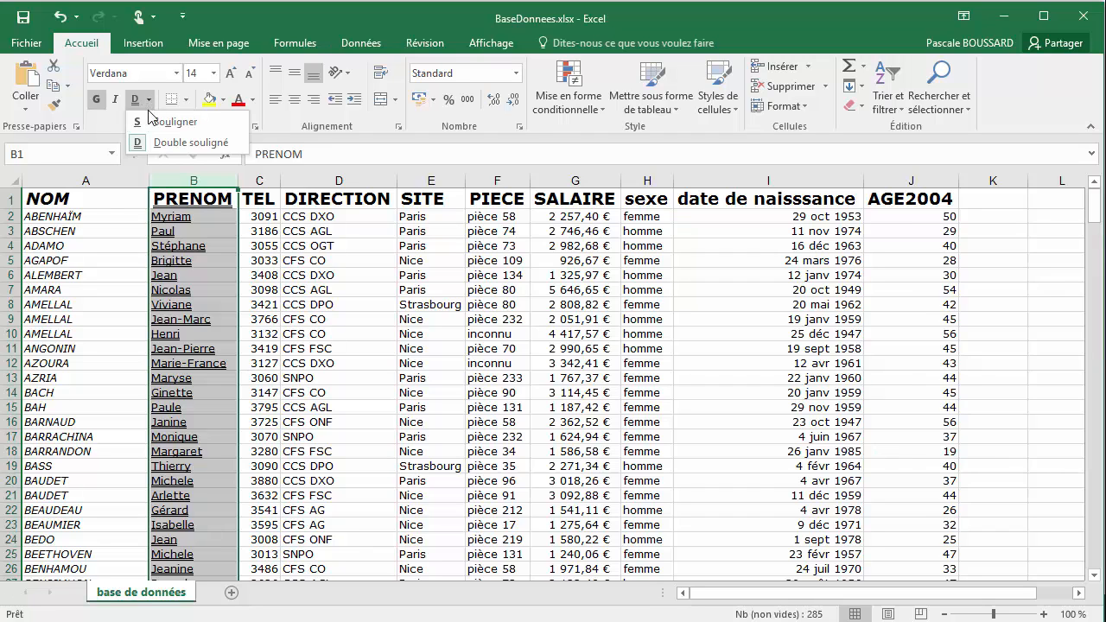
{"action": "left_click", "coordinate": [165, 126]}
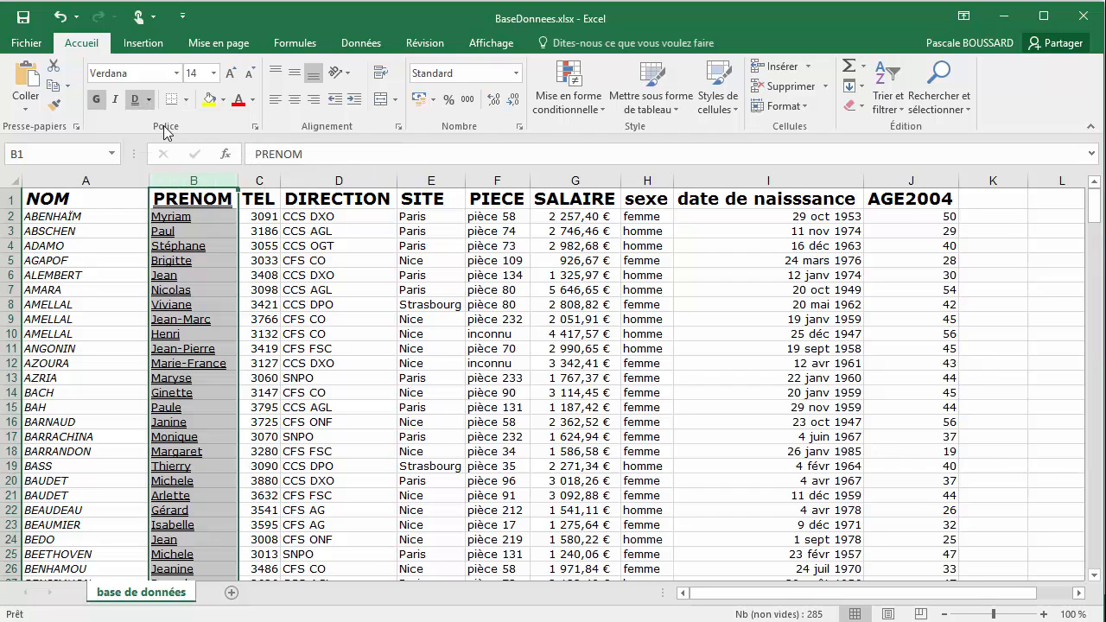
{"action": "left_click", "coordinate": [149, 100]}
{"action": "left_click", "coordinate": [164, 142]}
{"action": "left_click", "coordinate": [149, 100]}
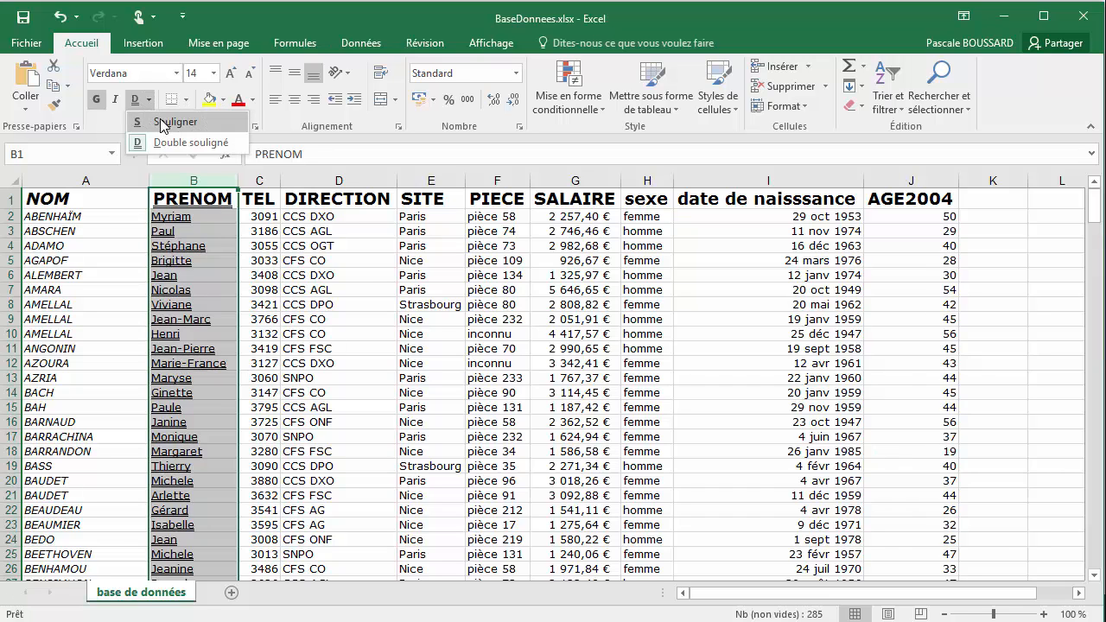
{"action": "left_click", "coordinate": [164, 122]}
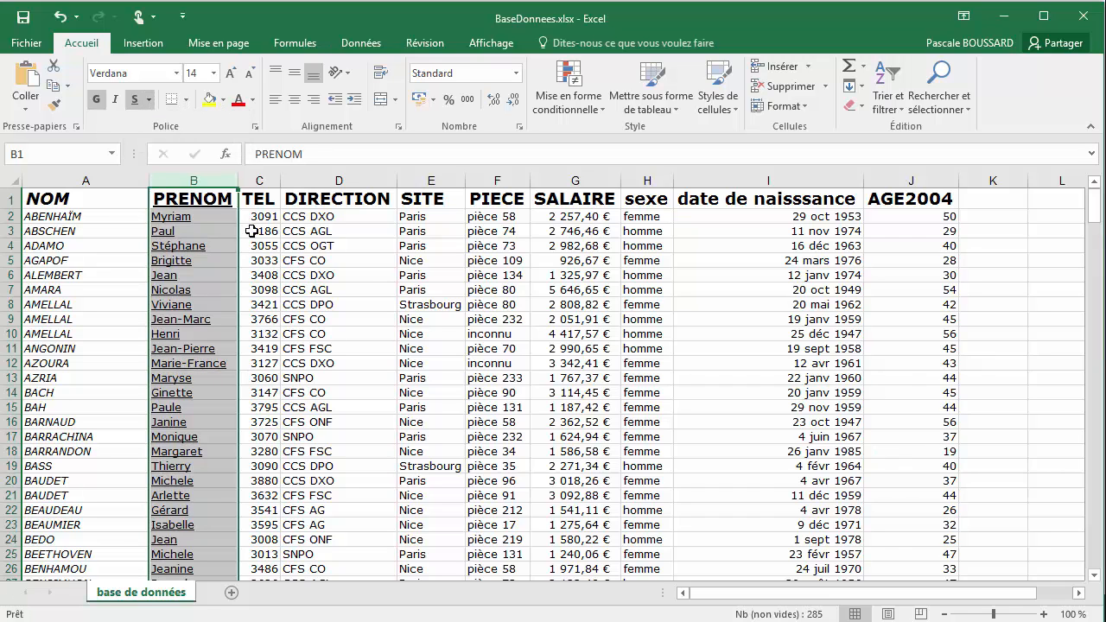
Apply bold, italic and underline together to the entire TEL column
{"action": "left_click", "coordinate": [262, 180]}
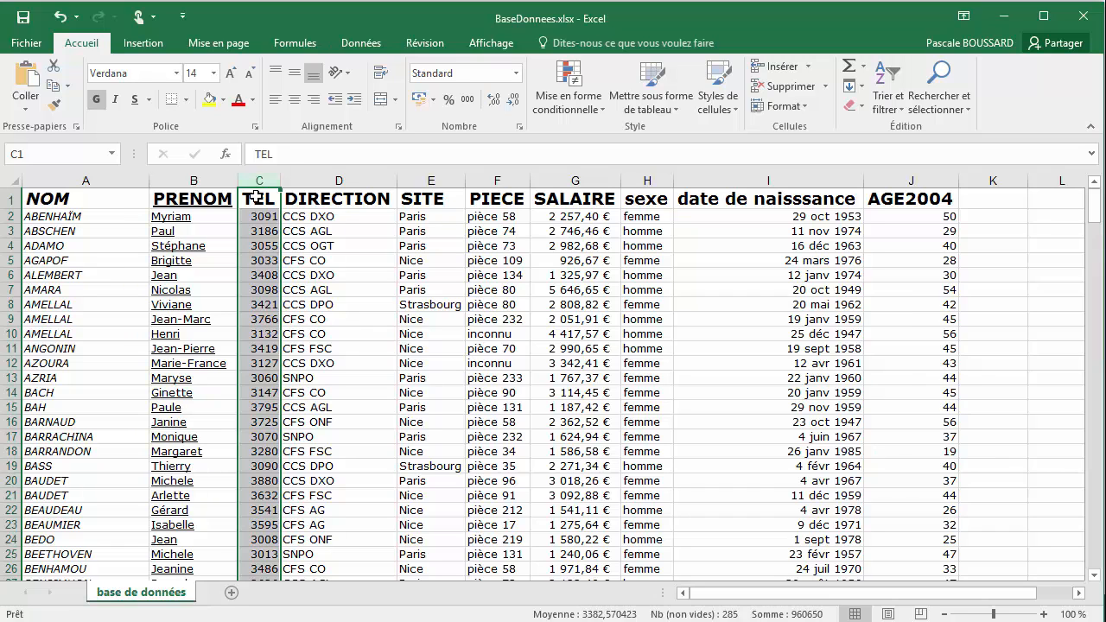
{"action": "left_click", "coordinate": [96, 100]}
{"action": "left_click", "coordinate": [96, 101]}
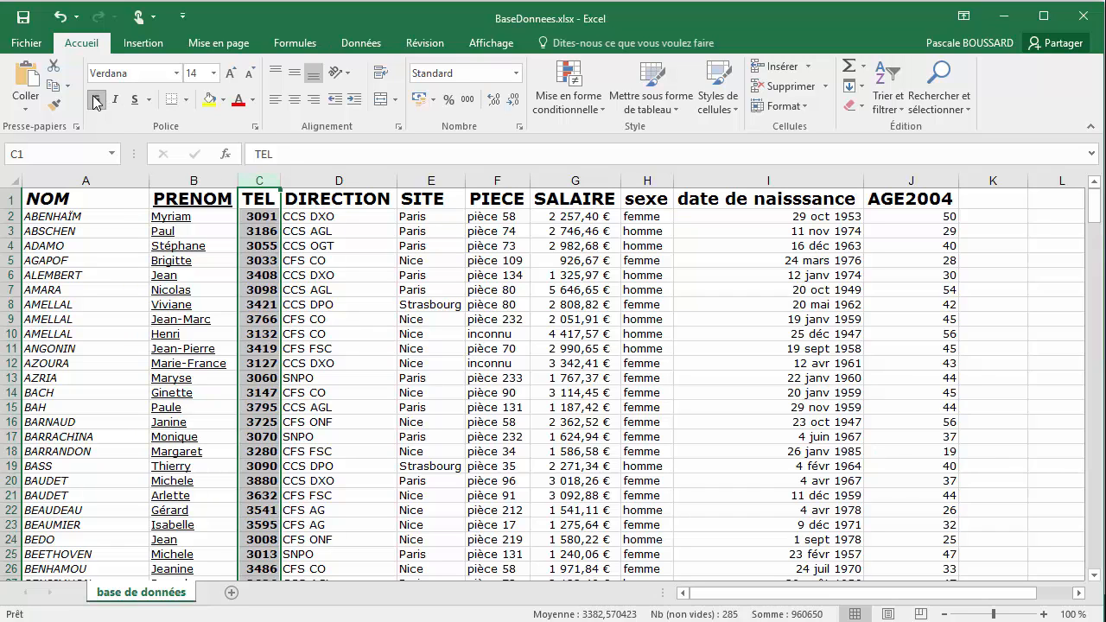
{"action": "left_click", "coordinate": [120, 102]}
{"action": "left_click", "coordinate": [135, 99]}
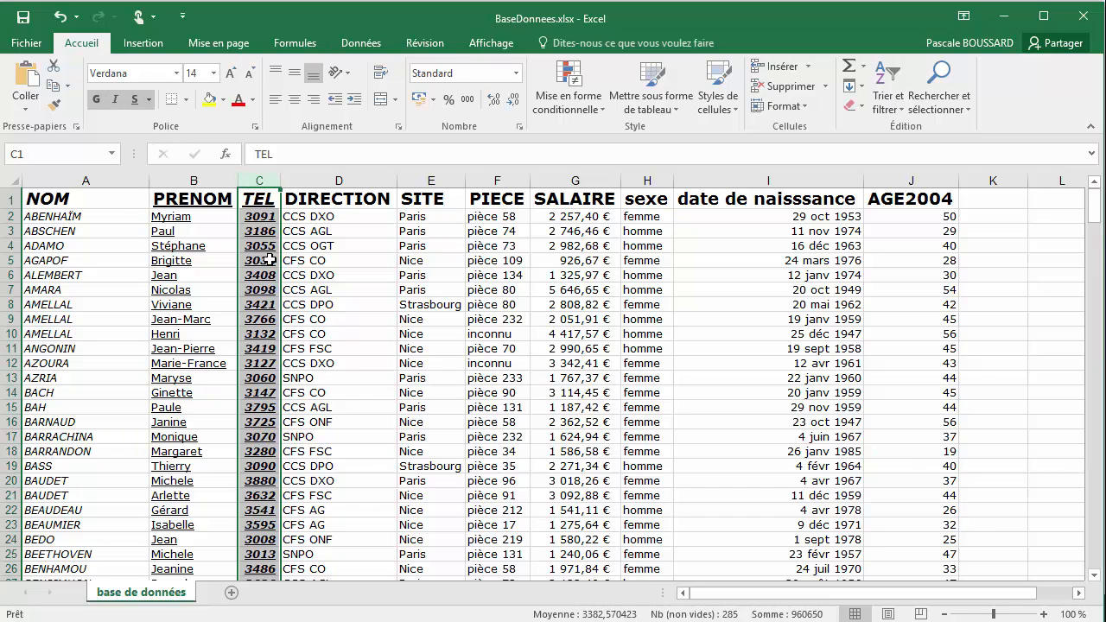
{"action": "left_click", "coordinate": [363, 218]}
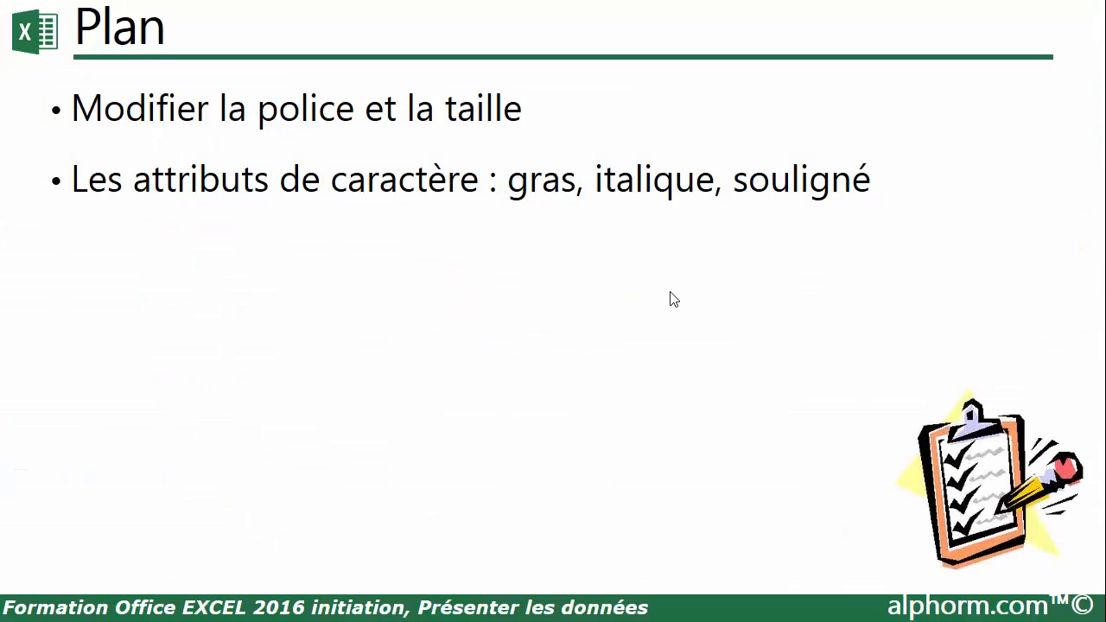
Apply the strikethrough (Barré) font effect to the entire DIRECTION column
{"action": "left_click", "coordinate": [612, 310]}
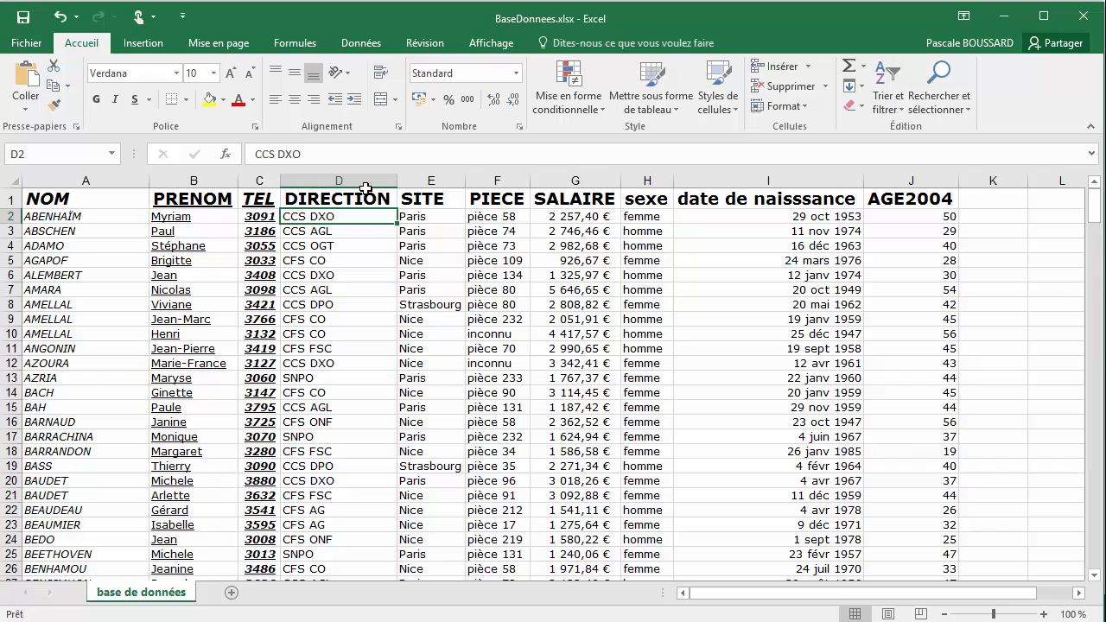
{"action": "left_click", "coordinate": [365, 186]}
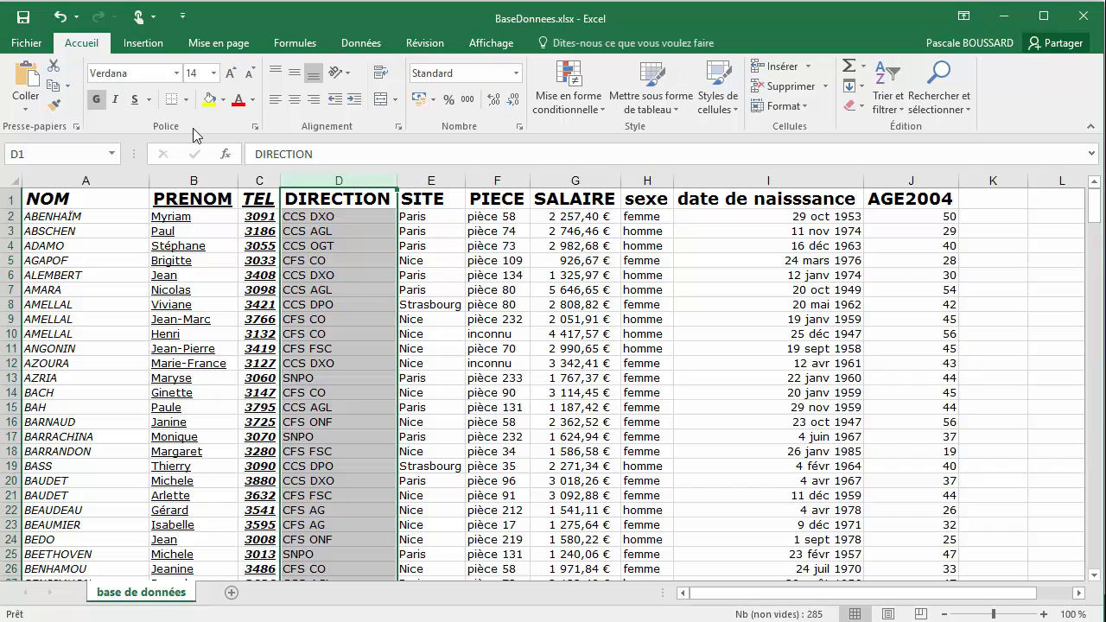
{"action": "left_click", "coordinate": [256, 128]}
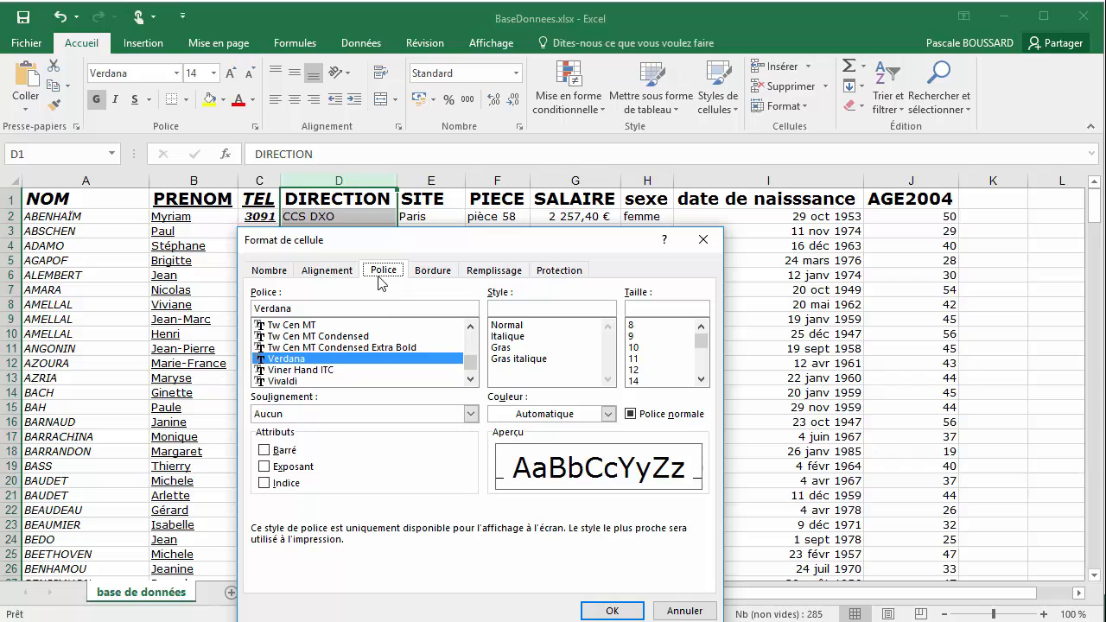
{"action": "left_click", "coordinate": [265, 451]}
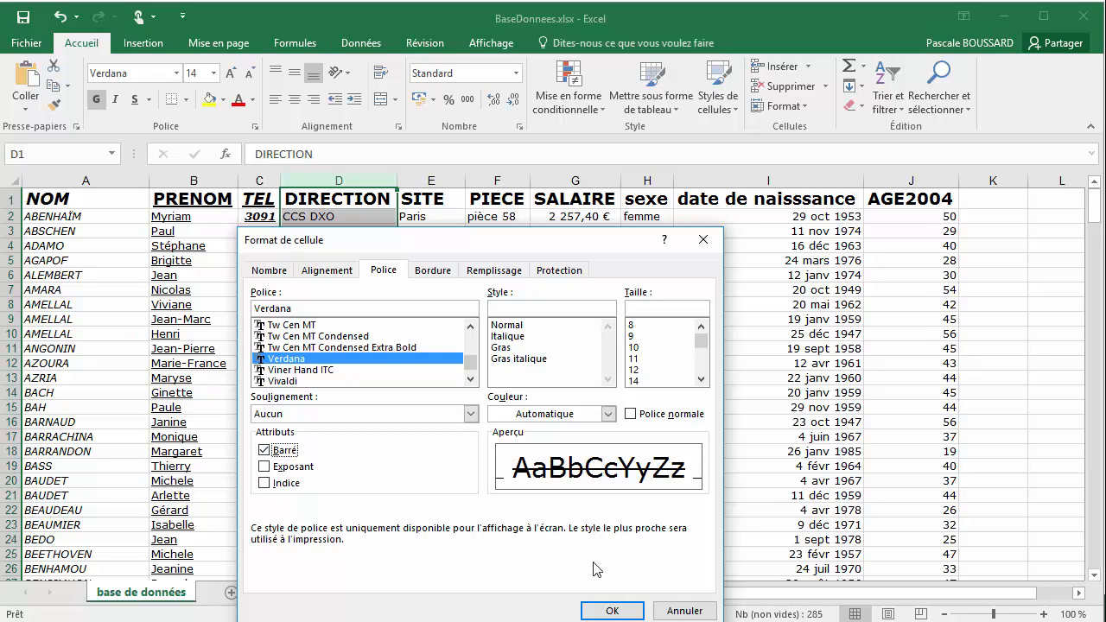
{"action": "left_click", "coordinate": [604, 613]}
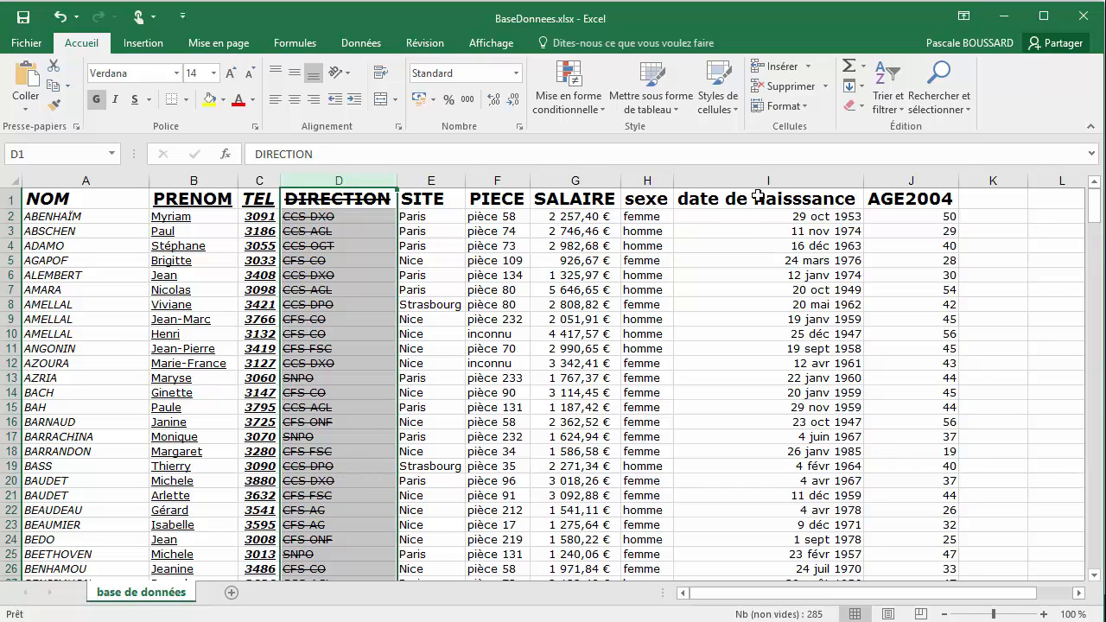
{"action": "left_click", "coordinate": [500, 199]}
{"action": "left_click", "coordinate": [253, 127]}
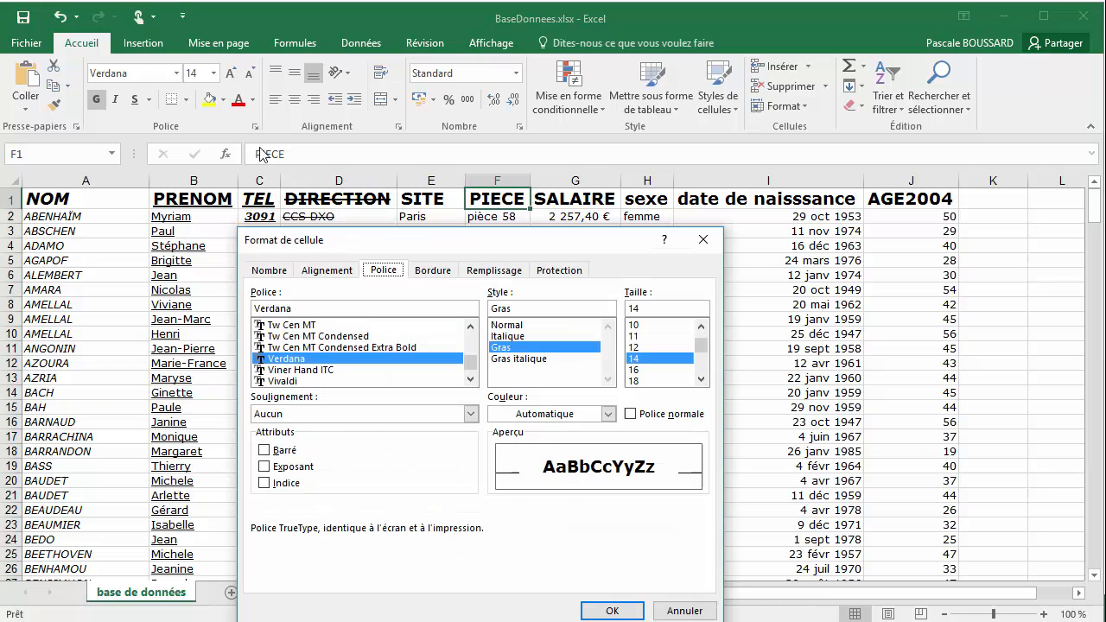
{"action": "left_click", "coordinate": [663, 610]}
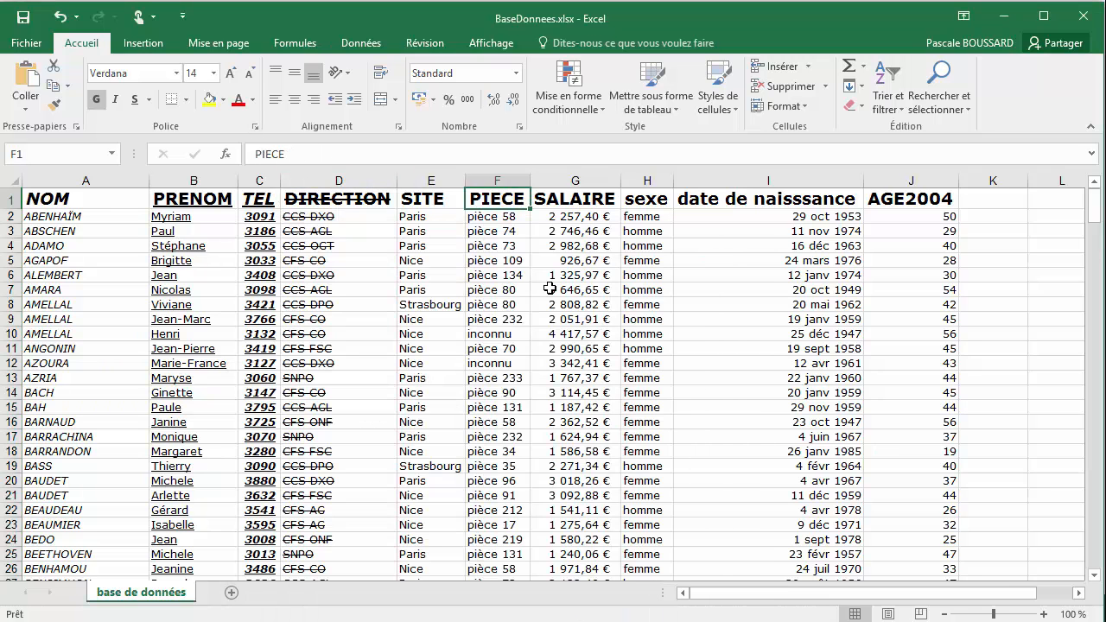
Format only the digit 8 of "pièce 58" in cell F2 as superscript (Exposant)
{"action": "left_click", "coordinate": [507, 216]}
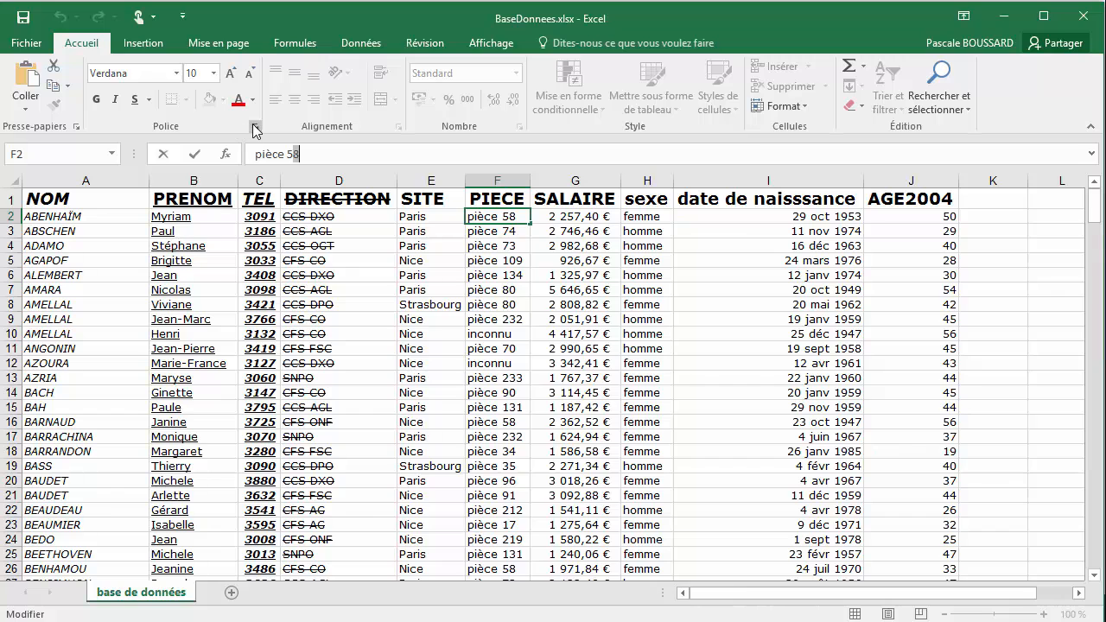
{"action": "left_click", "coordinate": [255, 127]}
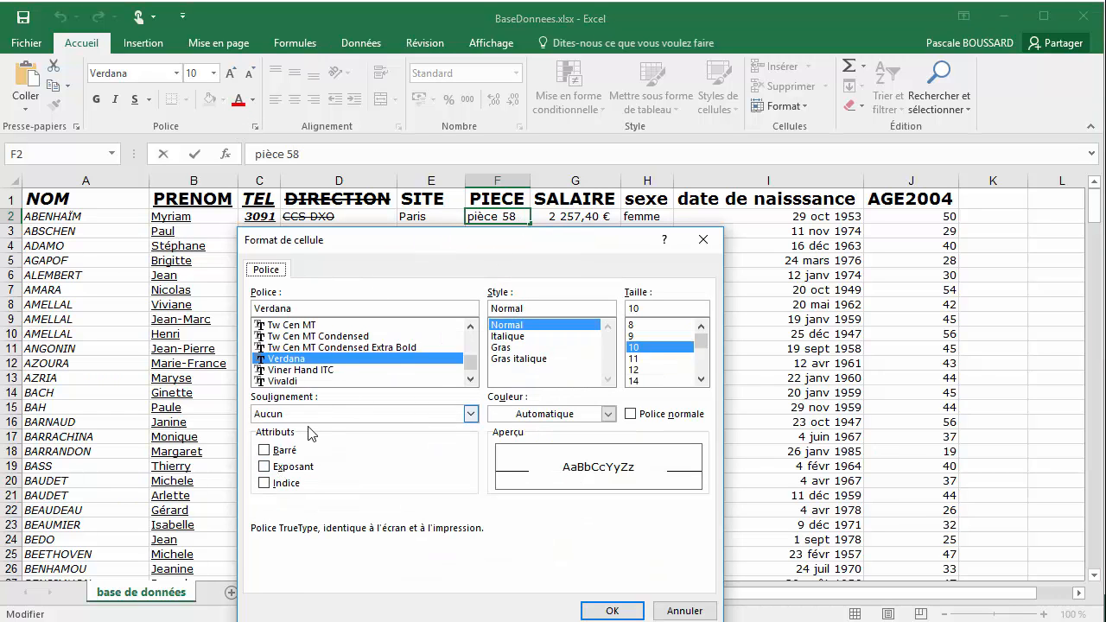
{"action": "left_click", "coordinate": [264, 467]}
{"action": "left_click", "coordinate": [612, 612]}
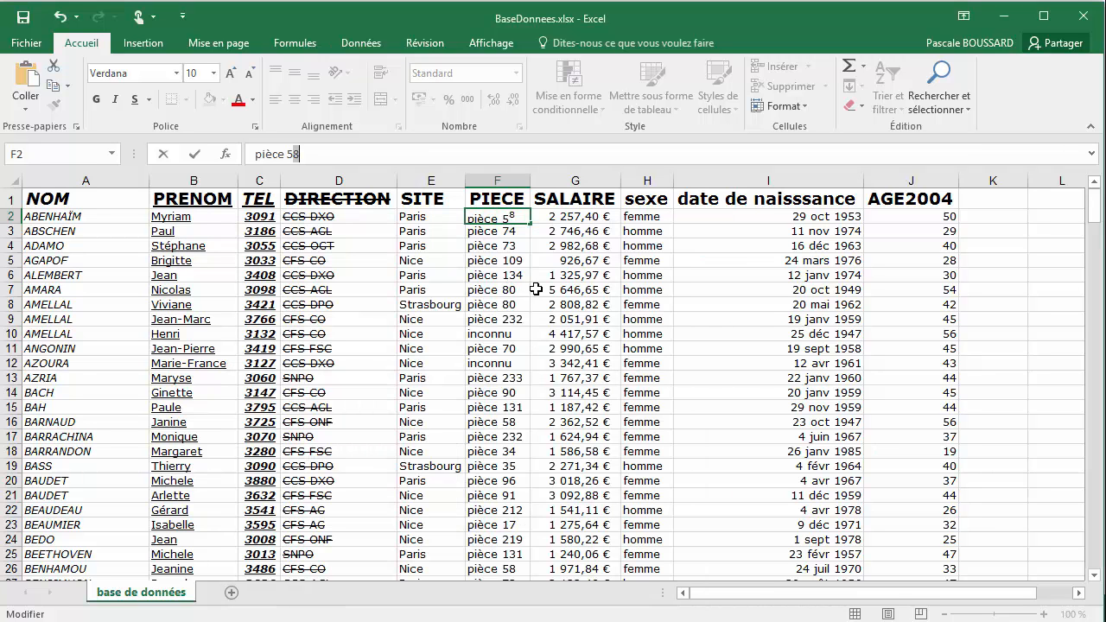
Format only the digit 4 of "pièce 74" in cell F3 as subscript (Indice)
{"action": "left_click", "coordinate": [521, 232]}
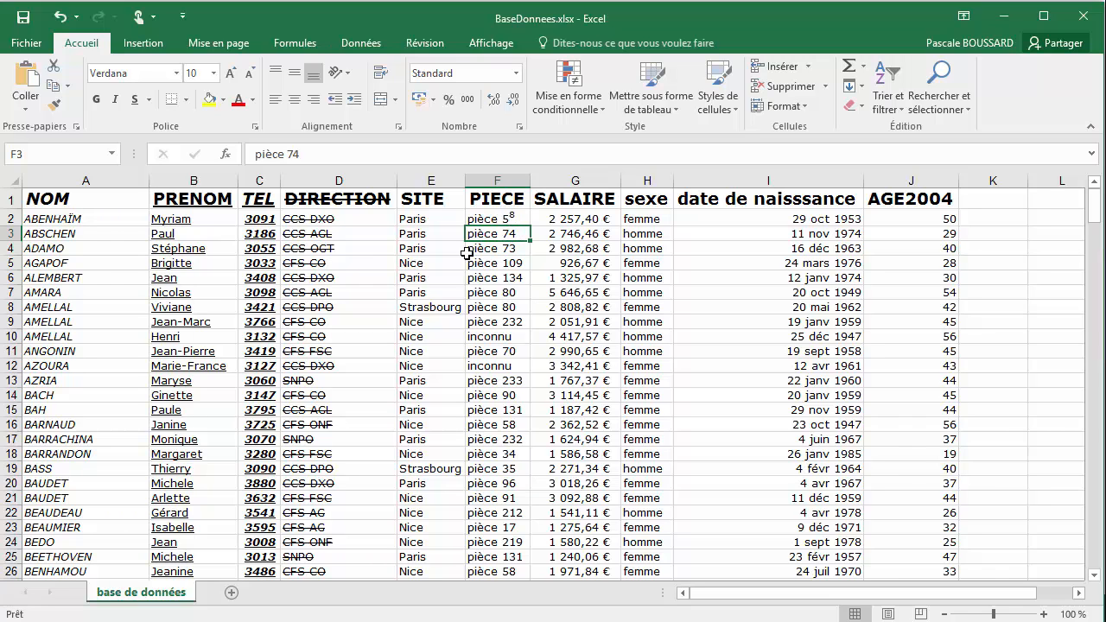
{"action": "left_click", "coordinate": [298, 154]}
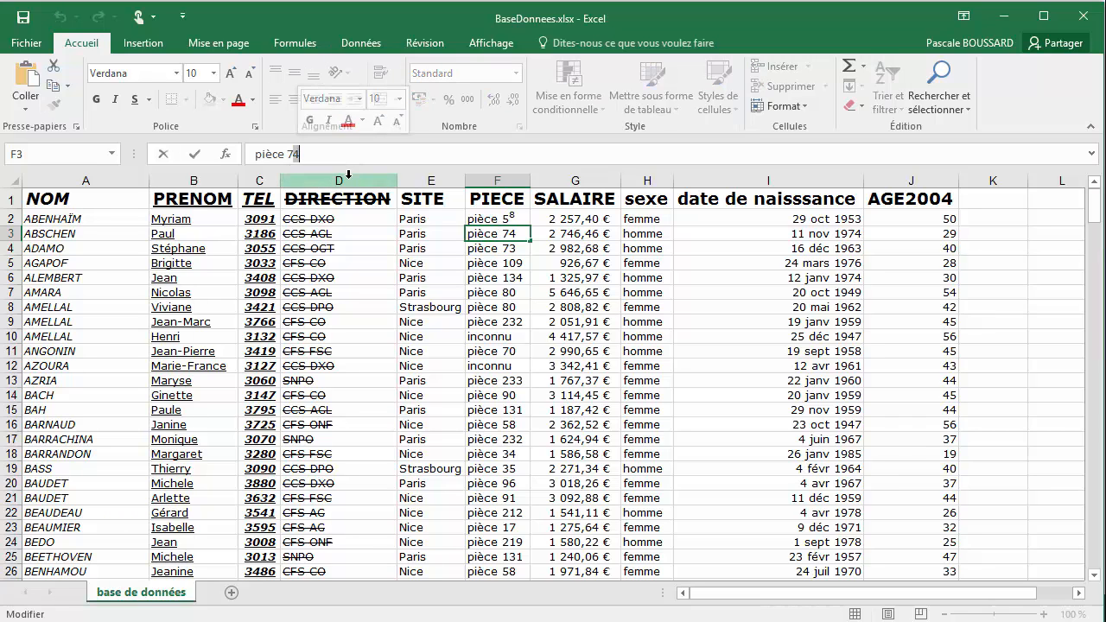
{"action": "left_click", "coordinate": [256, 131]}
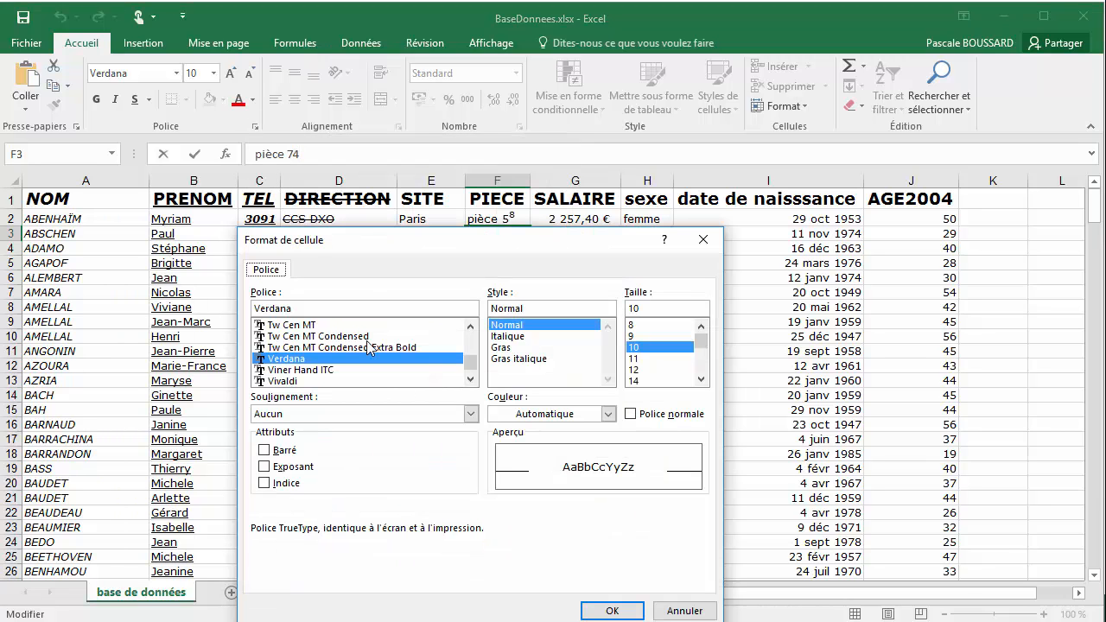
{"action": "left_click", "coordinate": [267, 486]}
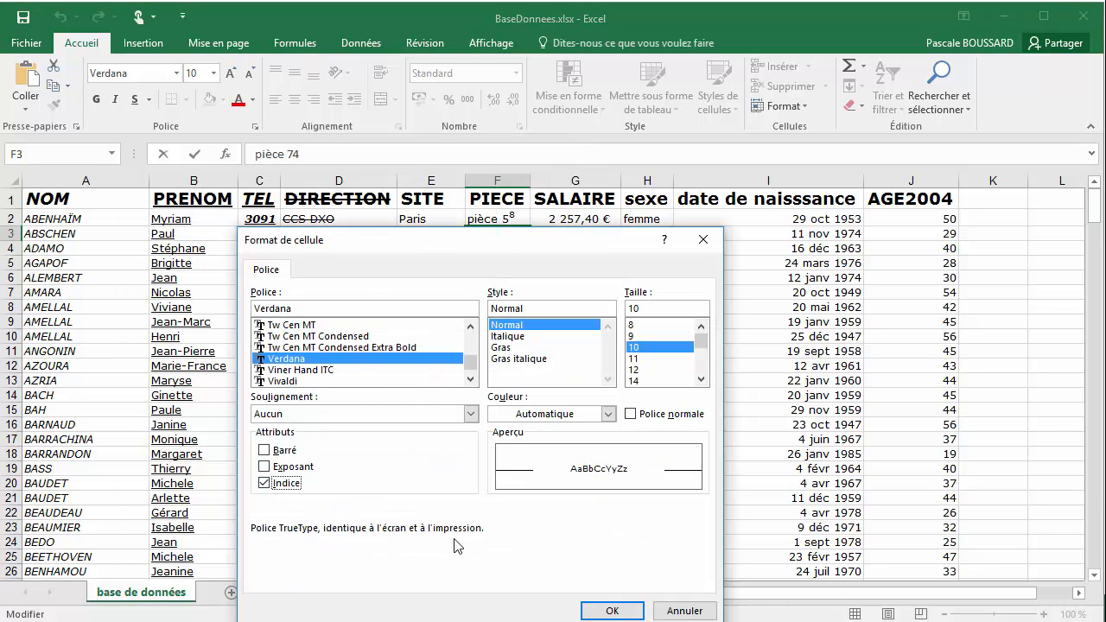
{"action": "left_click", "coordinate": [608, 613]}
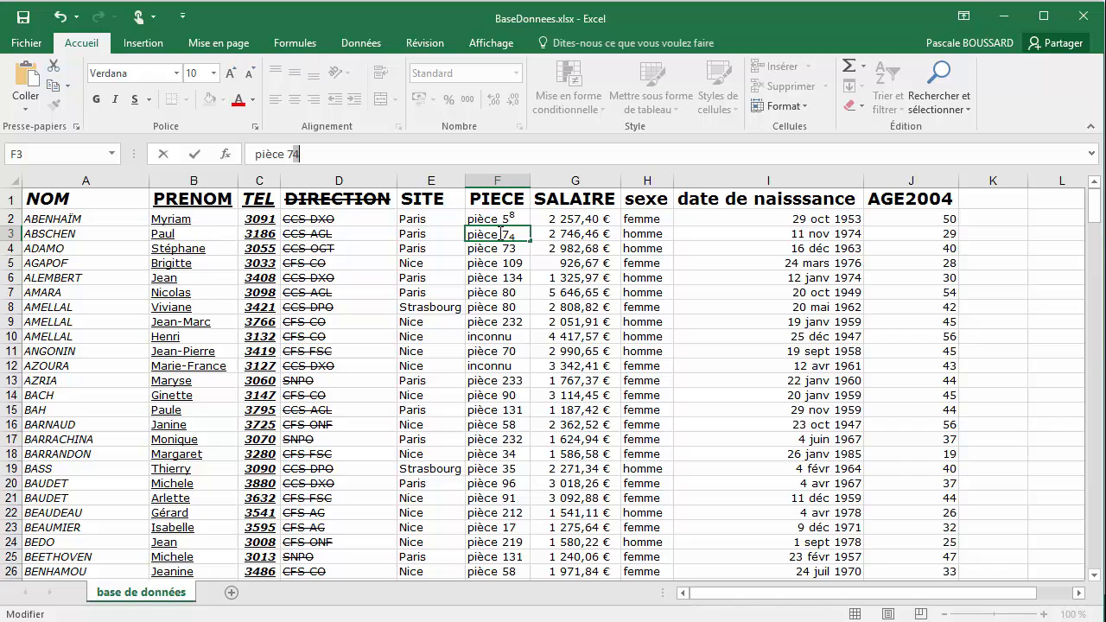
{"action": "left_click", "coordinate": [516, 247]}
{"action": "left_click", "coordinate": [513, 219]}
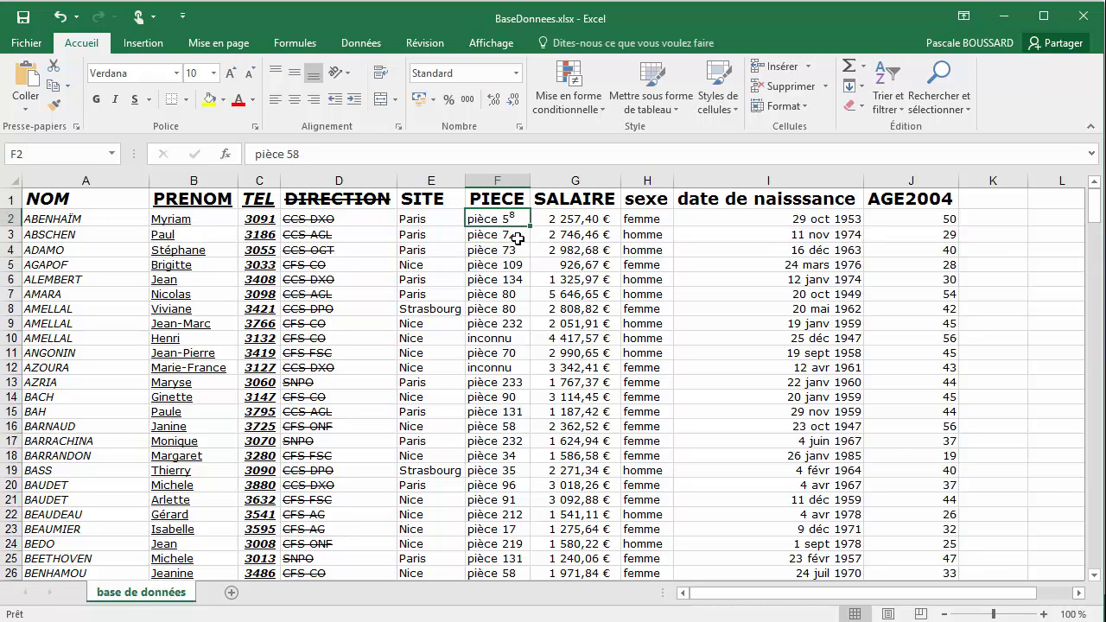
{"action": "left_click", "coordinate": [517, 237]}
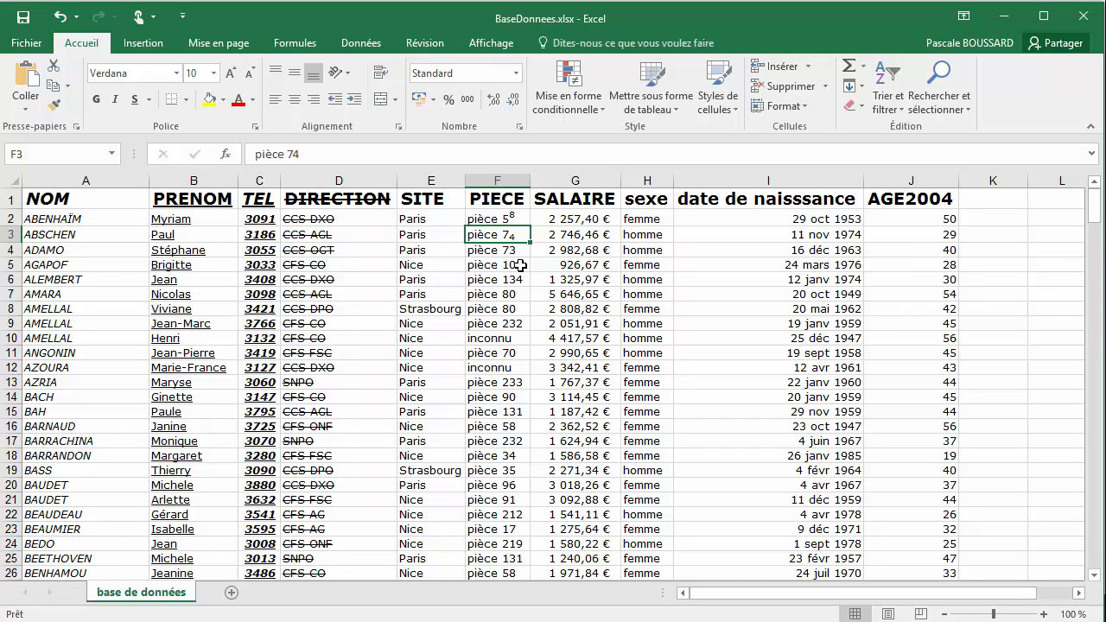
Examine the underline styles offered in the font settings for cell F4, and close them without choosing one
{"action": "left_click", "coordinate": [474, 251]}
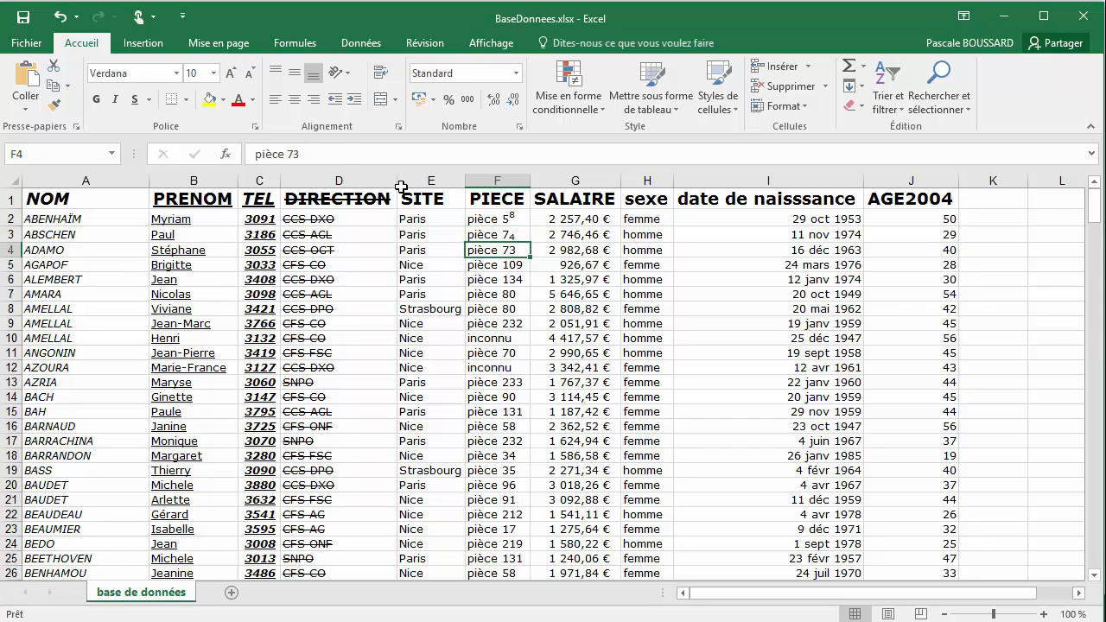
{"action": "left_click", "coordinate": [251, 125]}
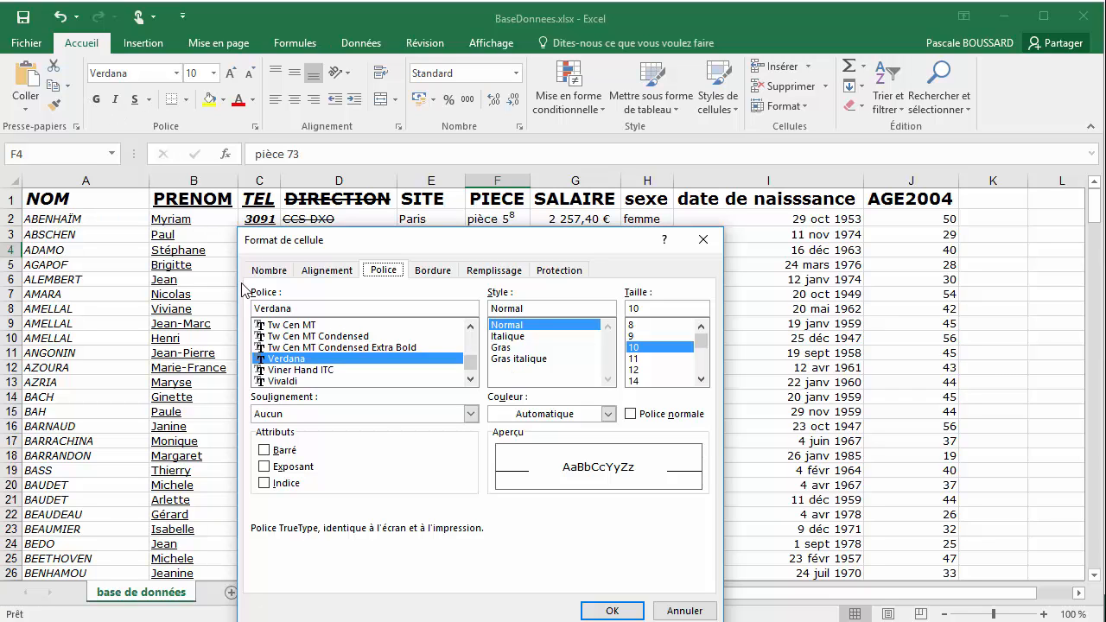
{"action": "left_click", "coordinate": [471, 415]}
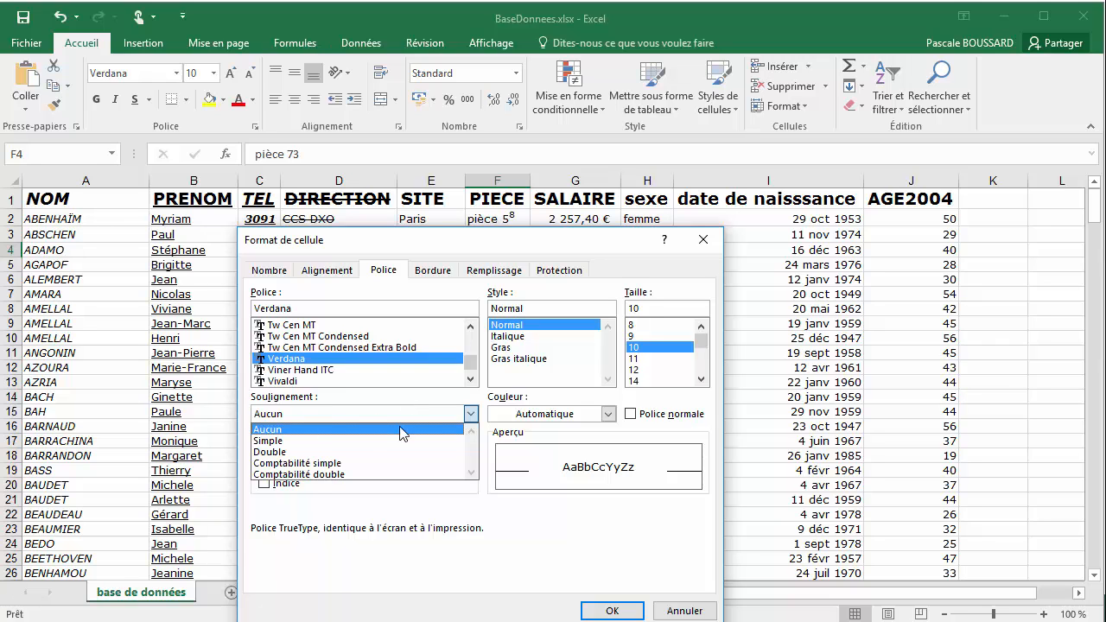
{"action": "left_click", "coordinate": [628, 615]}
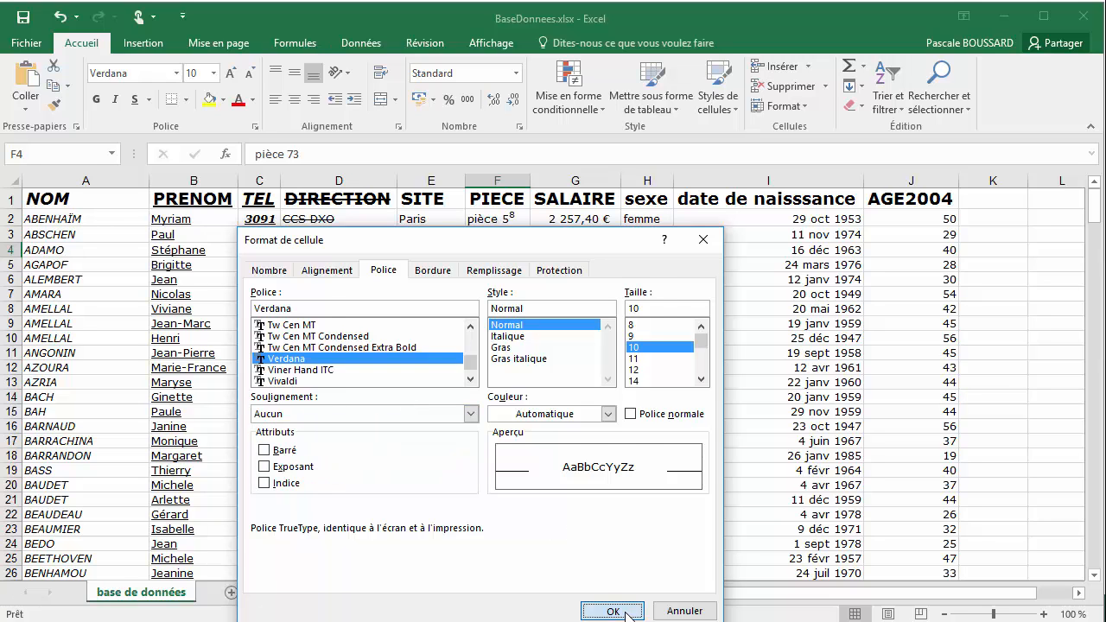
{"action": "left_click", "coordinate": [622, 611]}
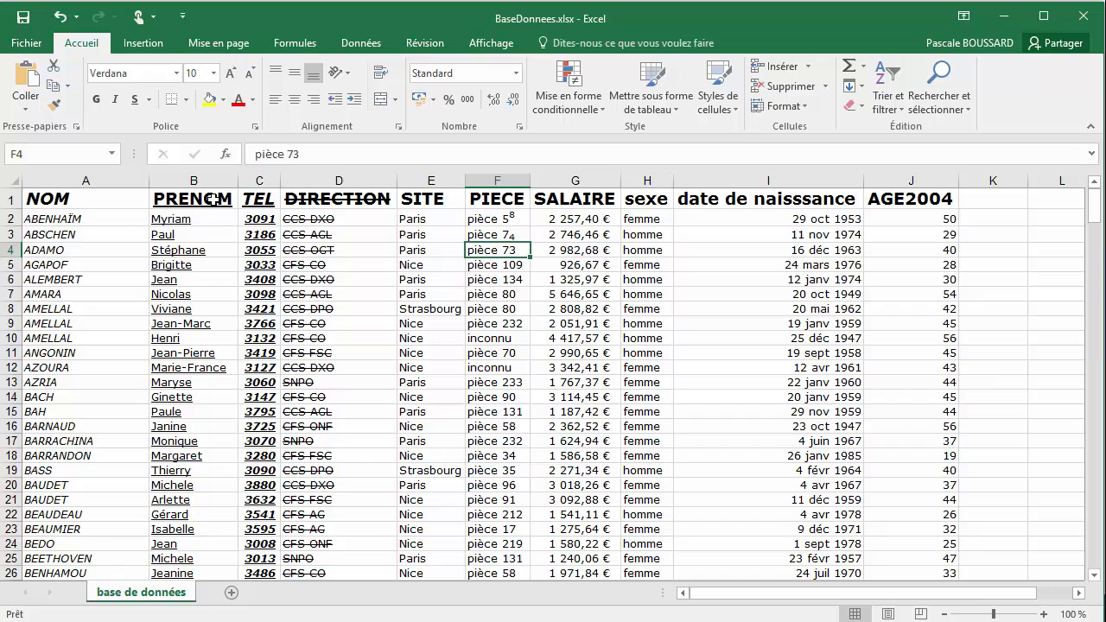
Colour the entire NOM column's text with the theme colour "Bleu gris, Texte 2, plus sombre 25 %"
{"action": "left_click", "coordinate": [77, 178]}
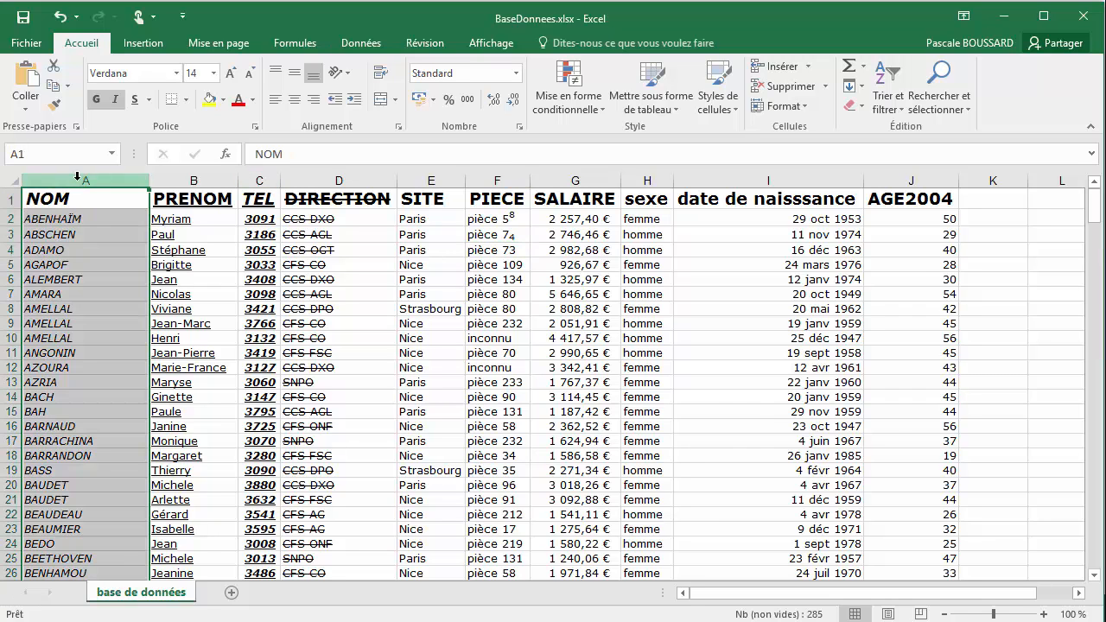
{"action": "left_click", "coordinate": [253, 102]}
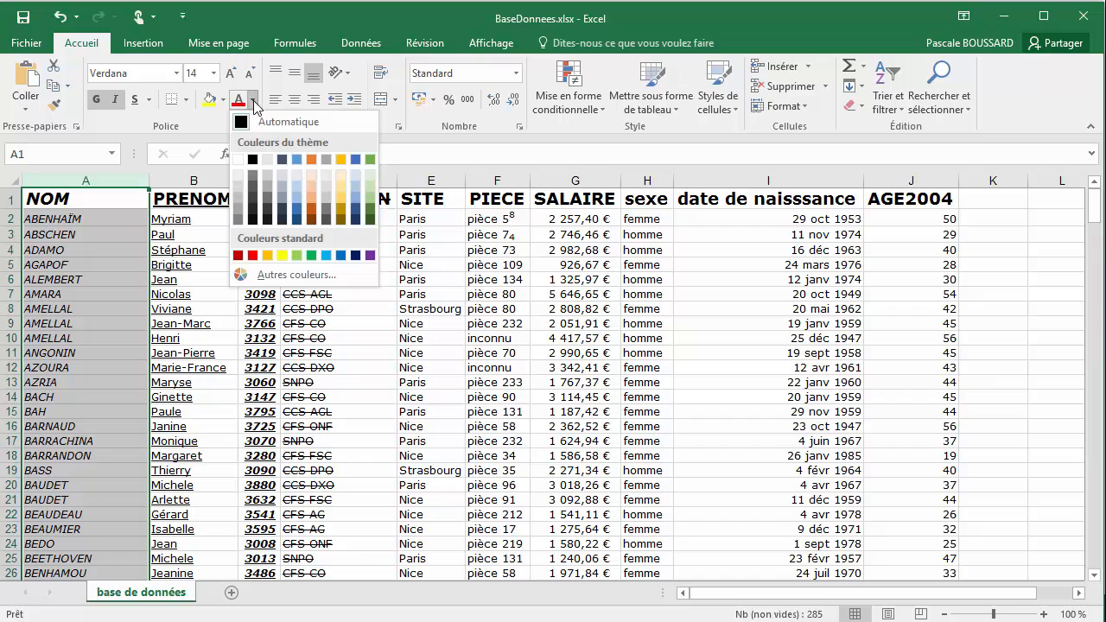
{"action": "left_click", "coordinate": [283, 212]}
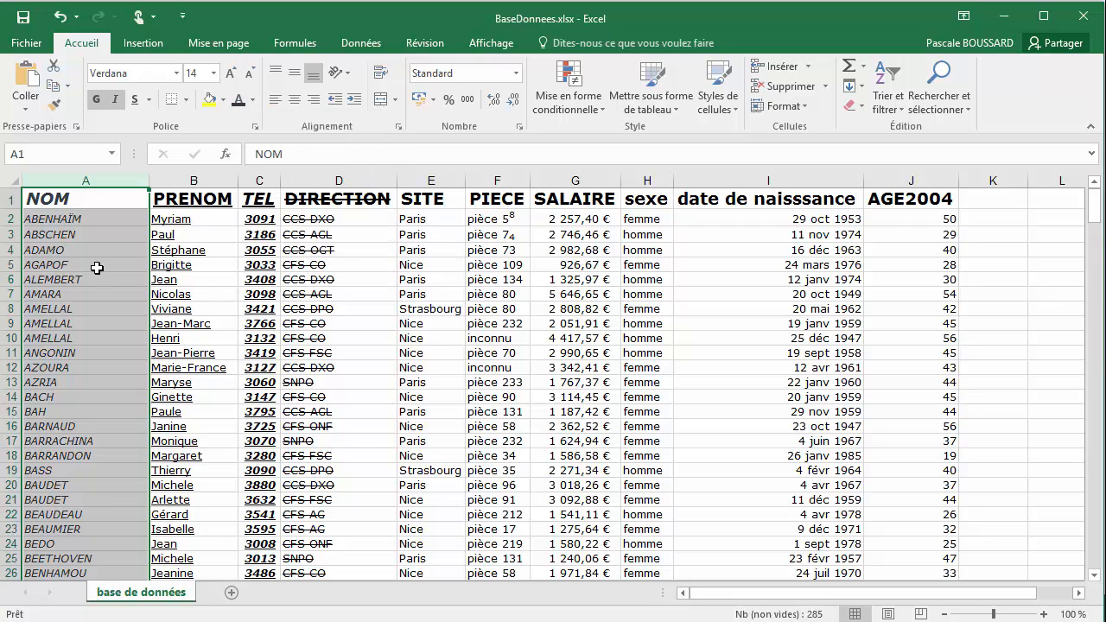
{"action": "left_click", "coordinate": [100, 198]}
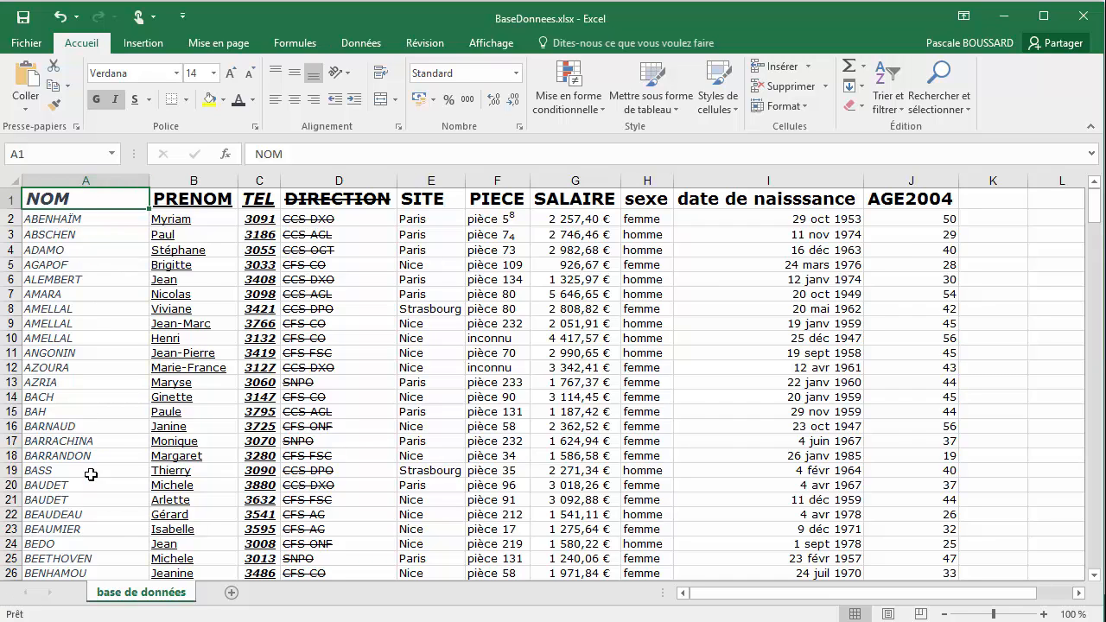
Colour the entire PRENOM column's text with the theme colour "Or, Accentuation4, plus clair 40 %"
{"action": "left_click", "coordinate": [188, 183]}
{"action": "left_click", "coordinate": [252, 101]}
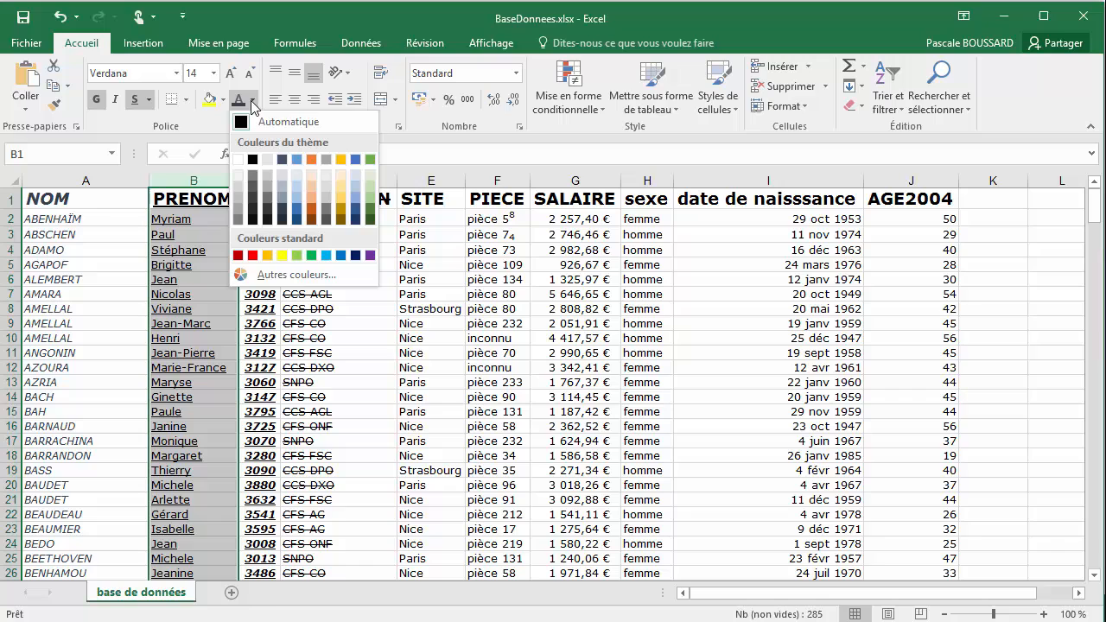
{"action": "left_click", "coordinate": [341, 205]}
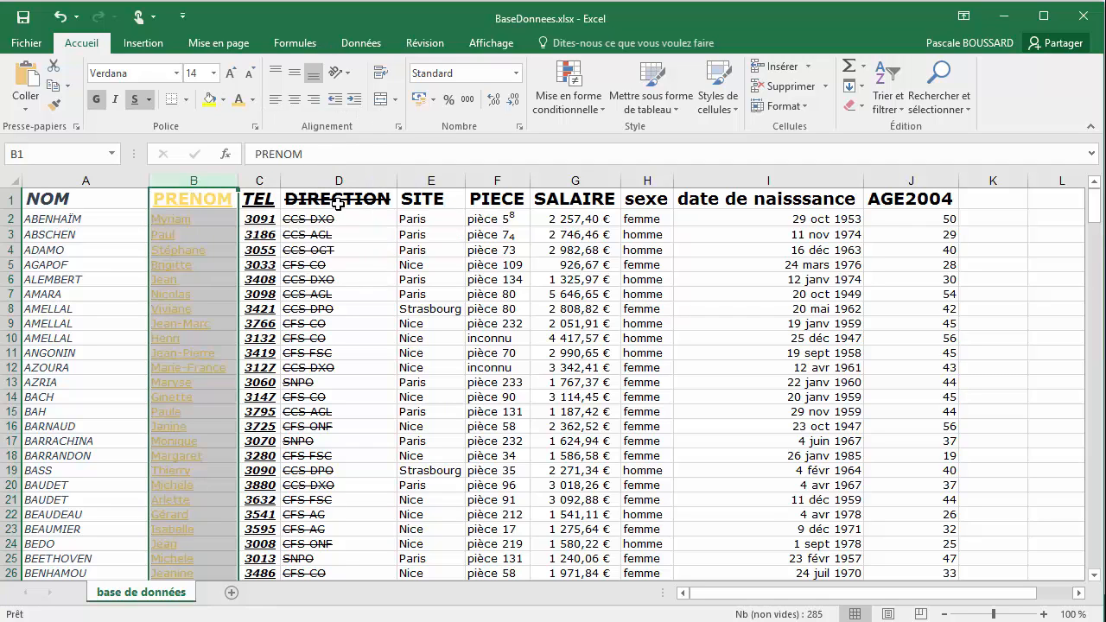
{"action": "left_click", "coordinate": [247, 205]}
Colour the entire TEL column's text with a dark green theme shade, and deselect the column to check the colours
{"action": "left_click", "coordinate": [258, 178]}
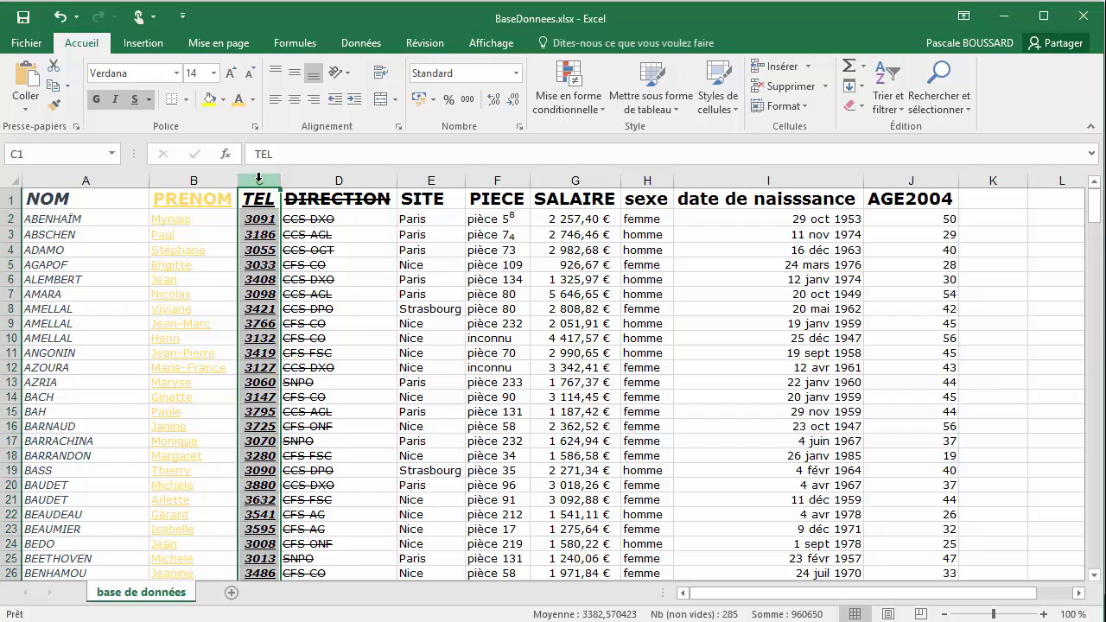
{"action": "left_click", "coordinate": [252, 100]}
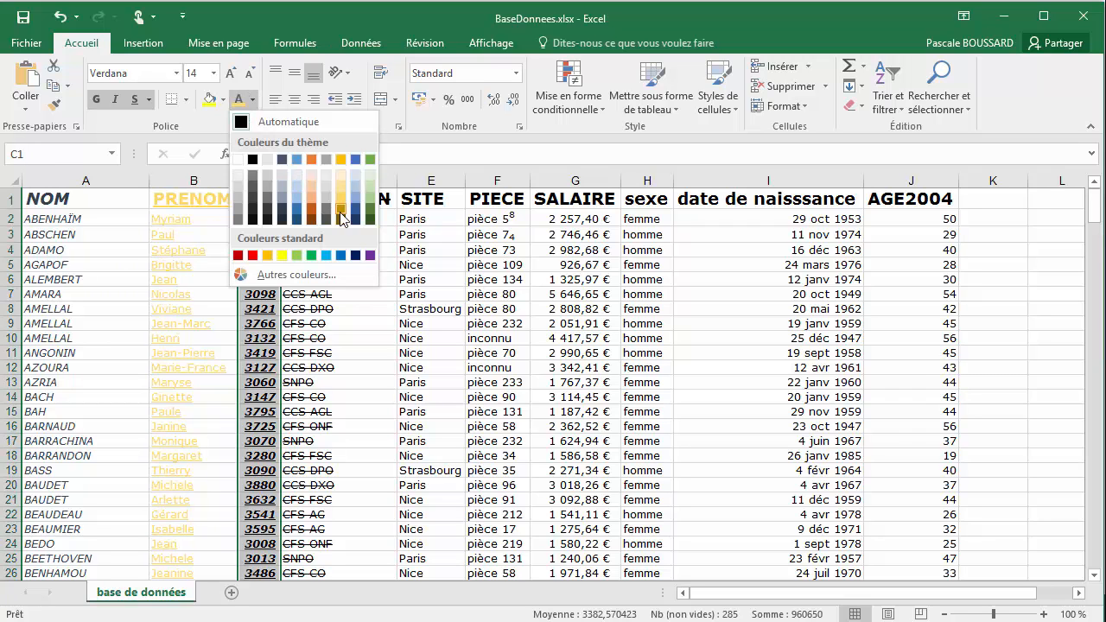
{"action": "left_click", "coordinate": [368, 213]}
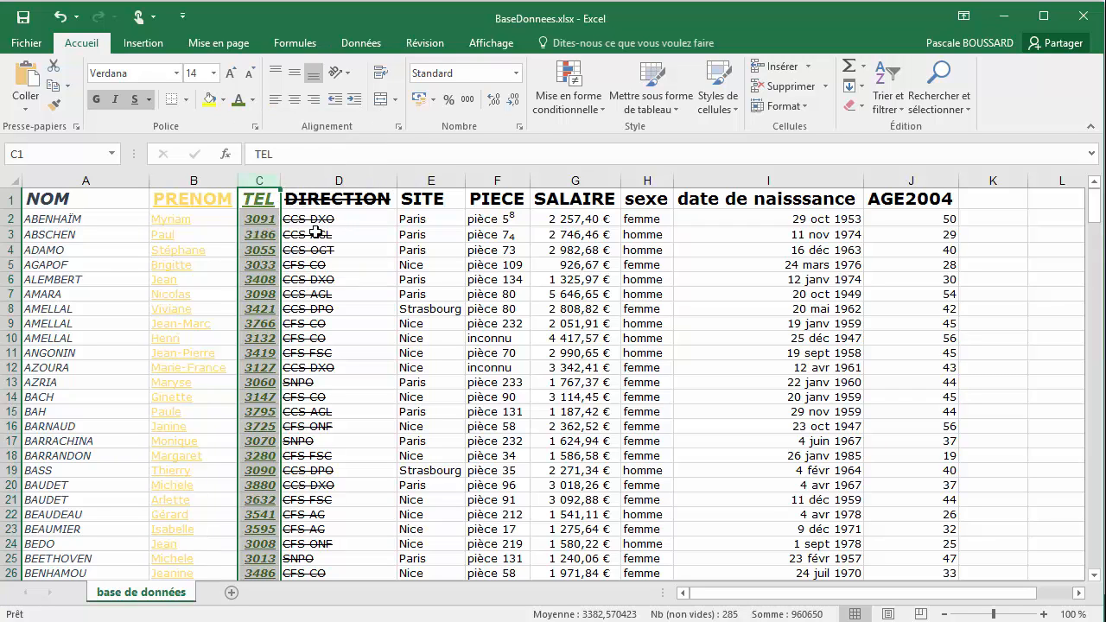
{"action": "left_click", "coordinate": [262, 200]}
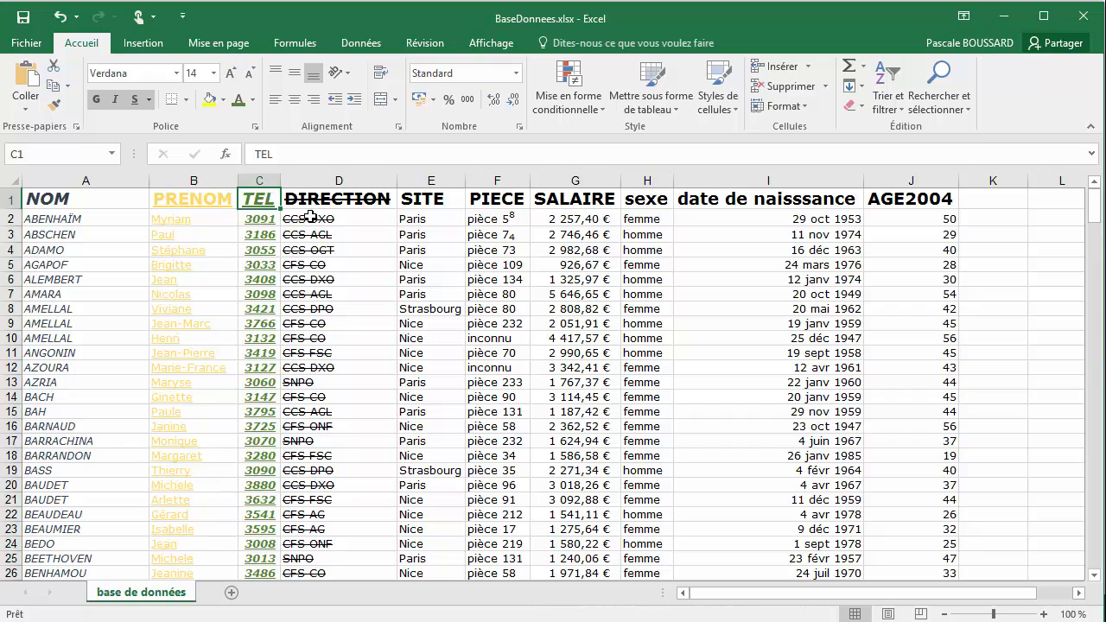
{"action": "left_click", "coordinate": [193, 198]}
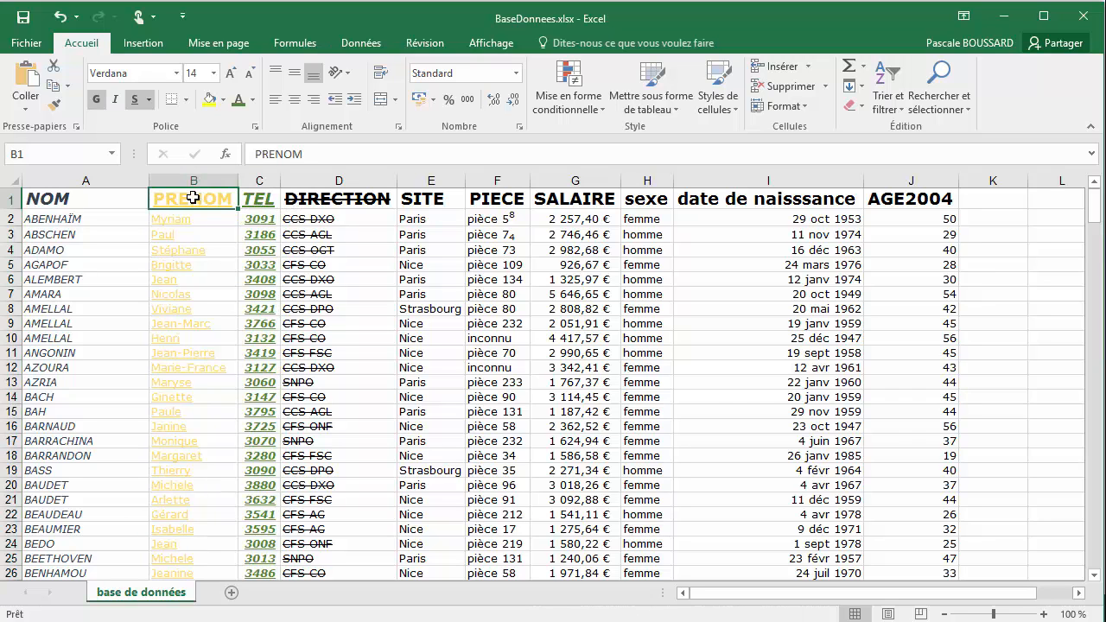
Colour the entire DIRECTION column's text with the standard light blue
{"action": "left_click", "coordinate": [339, 181]}
{"action": "left_click", "coordinate": [254, 101]}
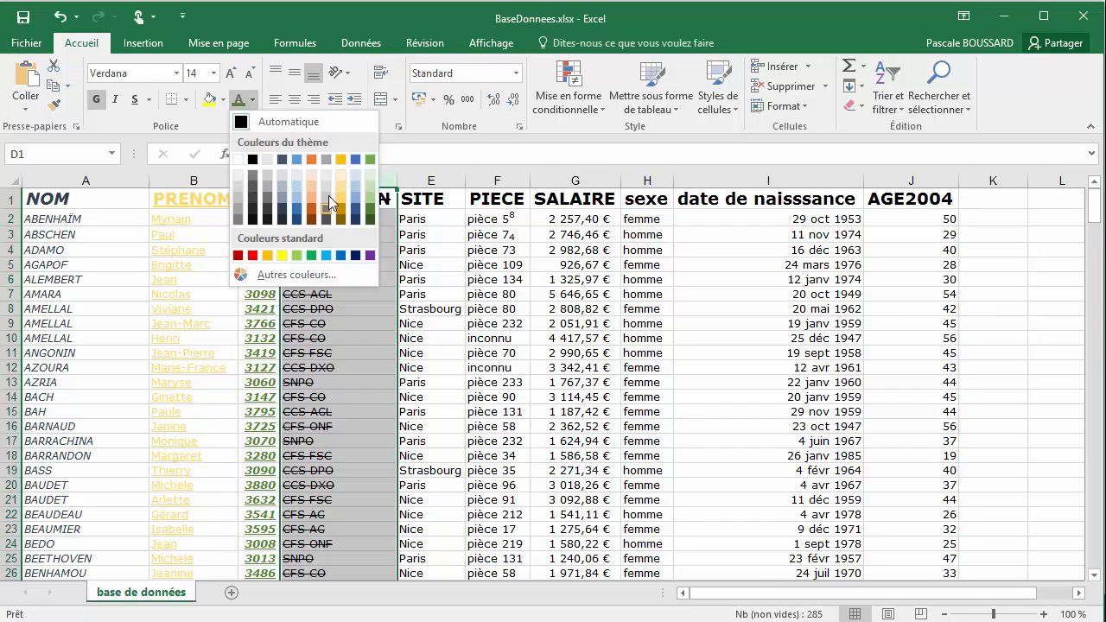
{"action": "left_click", "coordinate": [328, 256]}
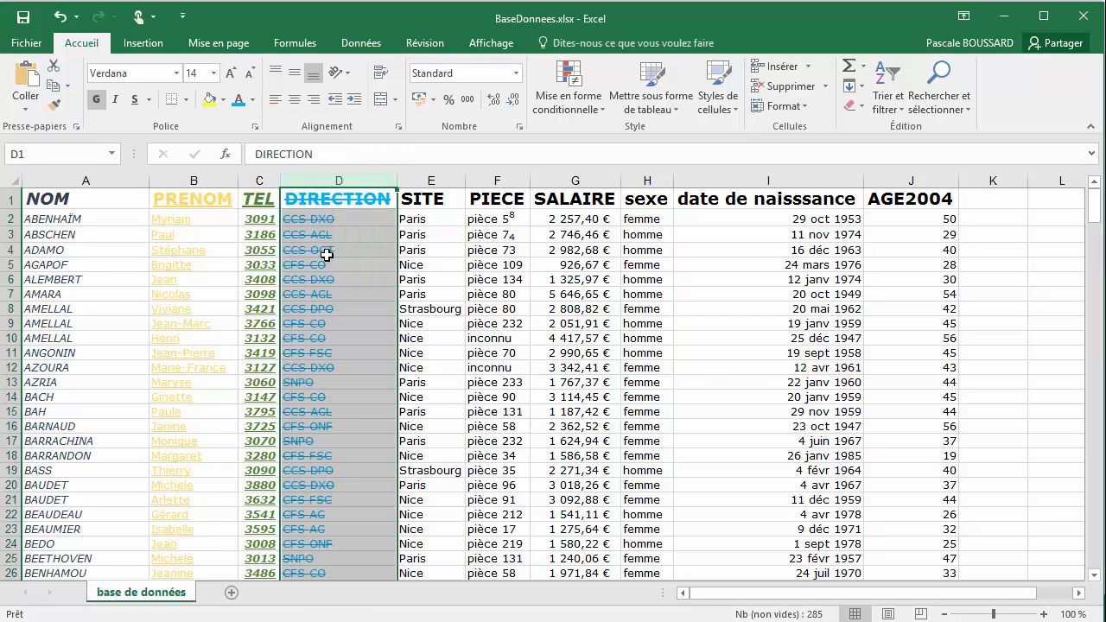
Colour the entire SITE column's text bright magenta, chosen from the standard honeycomb palette of additional colours
{"action": "left_click", "coordinate": [450, 180]}
{"action": "left_click", "coordinate": [253, 99]}
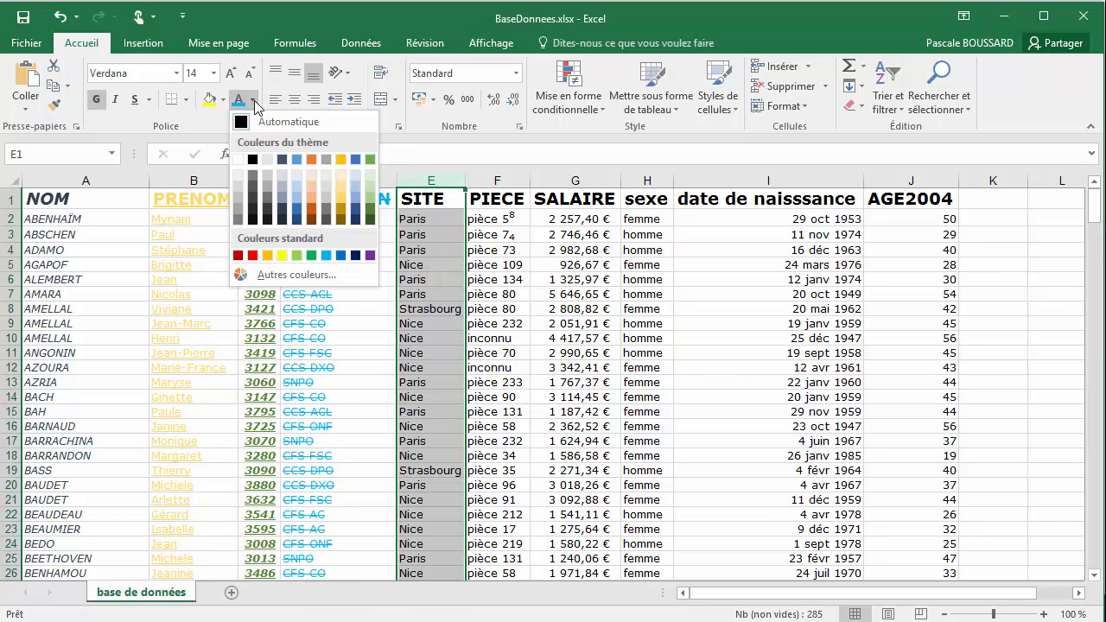
{"action": "left_click", "coordinate": [284, 277]}
{"action": "left_click_drag", "start_coordinate": [450, 288], "coordinate": [193, 175]}
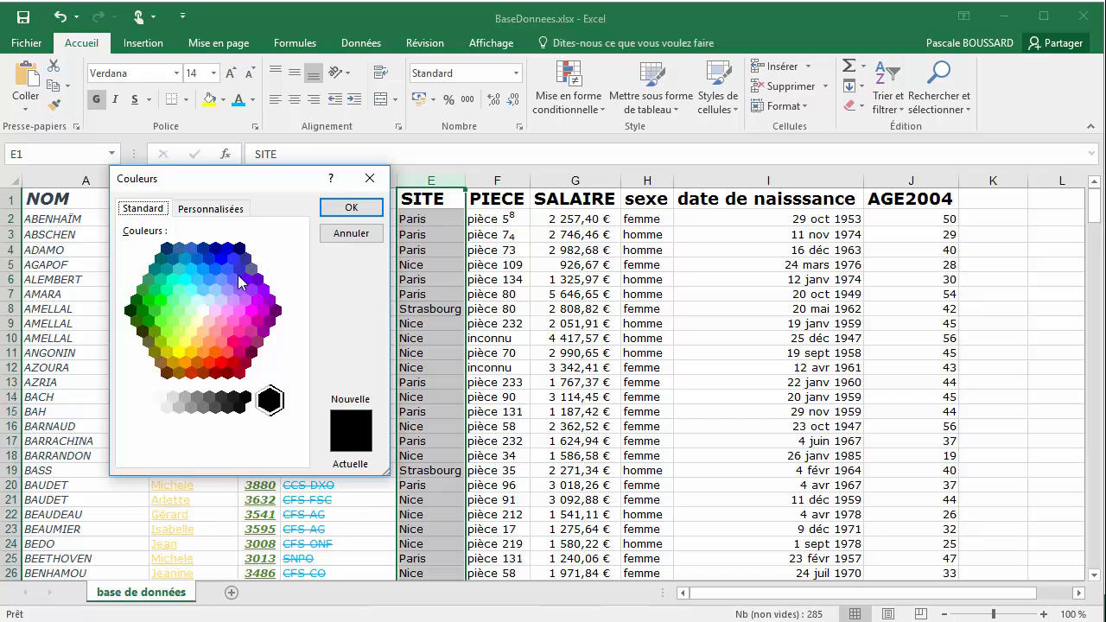
{"action": "left_click", "coordinate": [267, 309]}
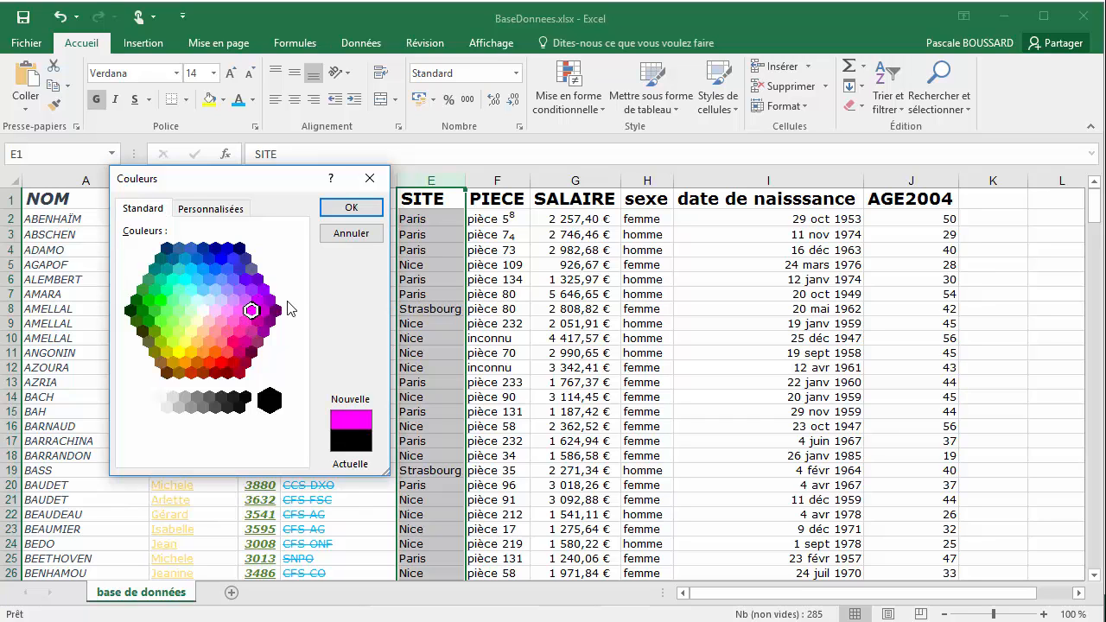
{"action": "left_click", "coordinate": [356, 209]}
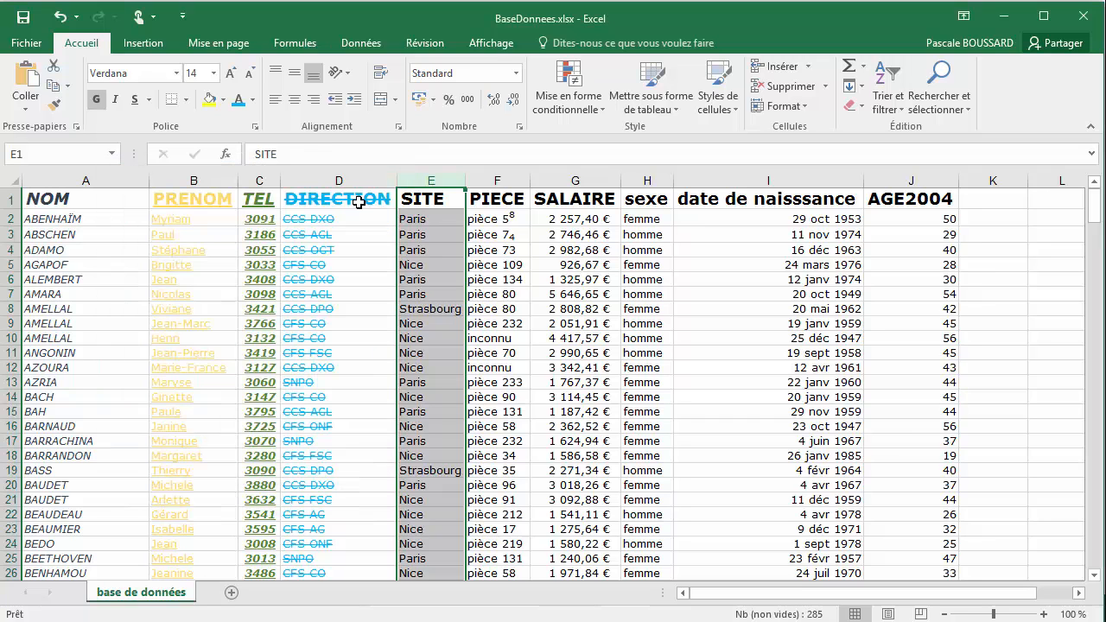
Give the entire PIECE column's text a custom green font colour with RGB values 32, 164, 95
{"action": "left_click", "coordinate": [505, 180]}
{"action": "left_click", "coordinate": [254, 100]}
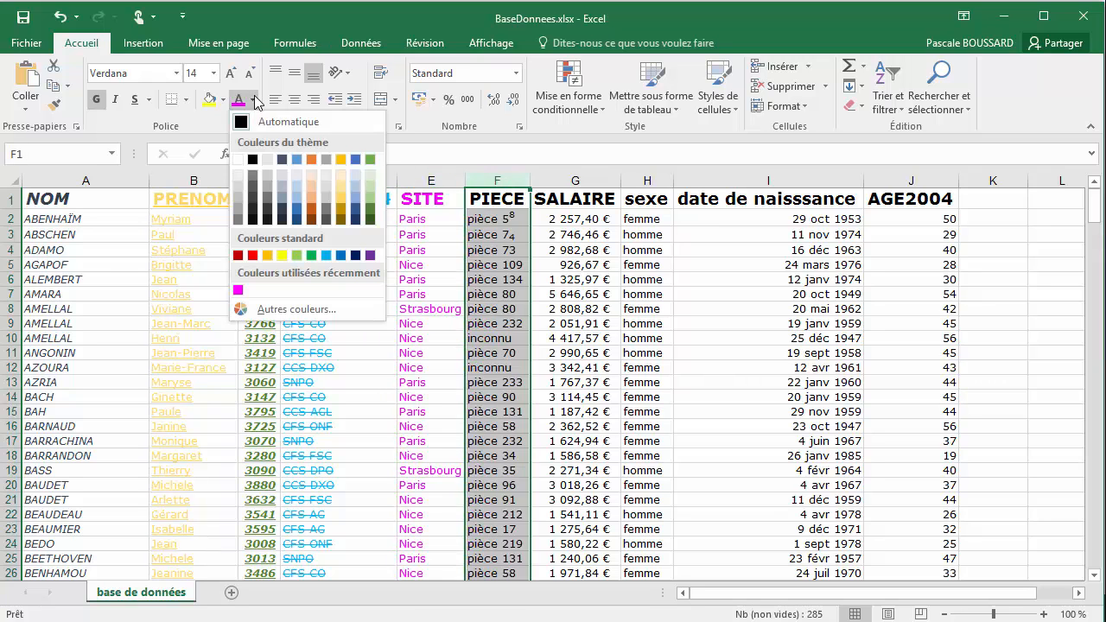
{"action": "left_click", "coordinate": [291, 310]}
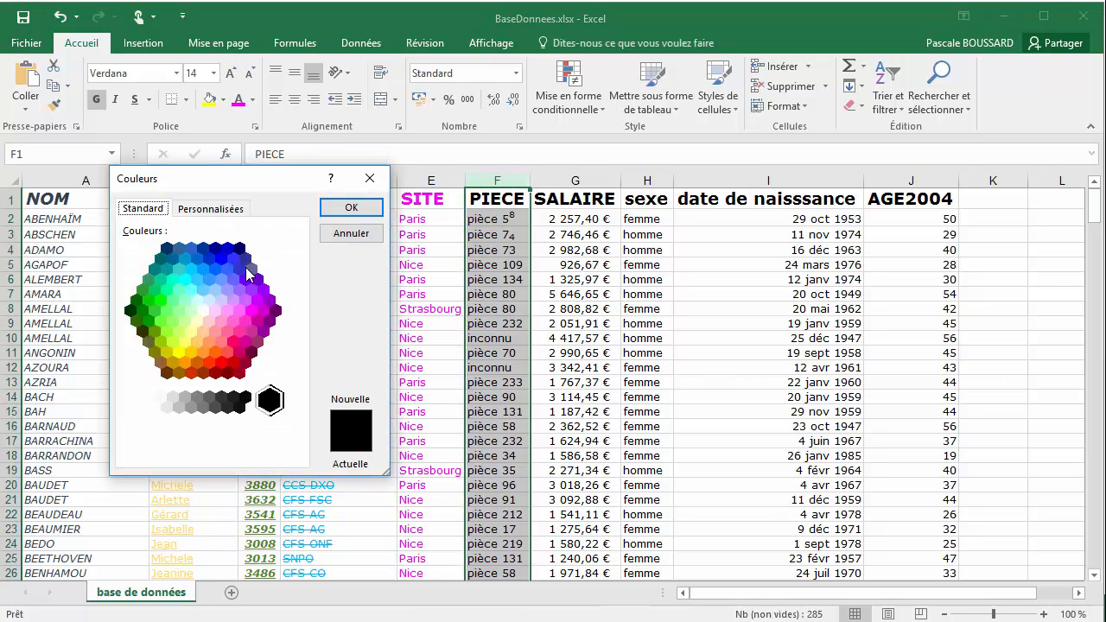
{"action": "left_click", "coordinate": [230, 211]}
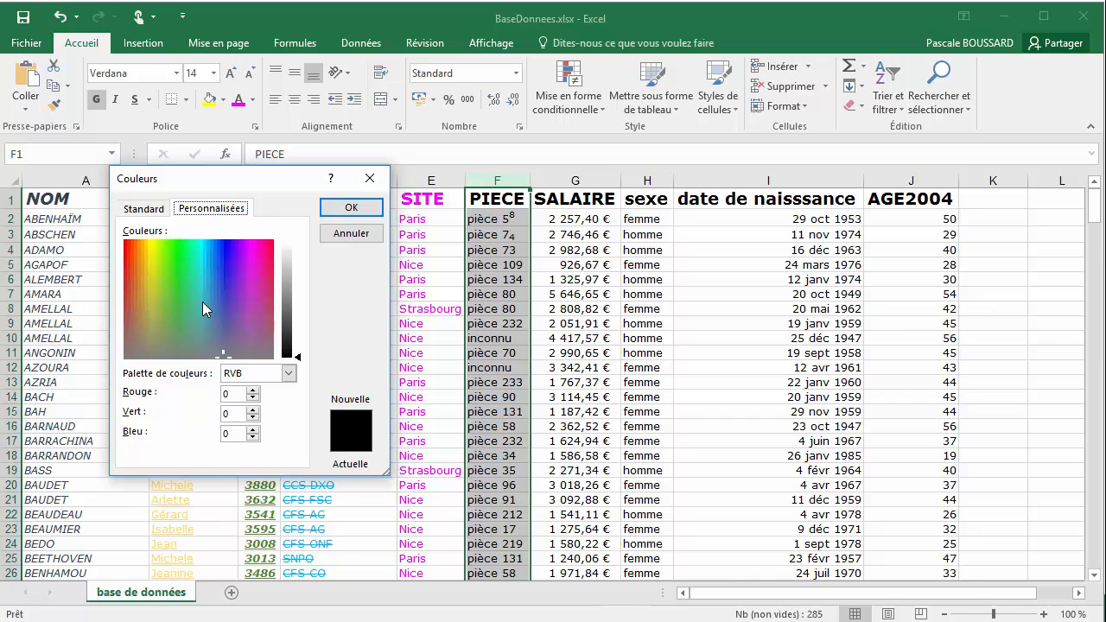
{"action": "left_click", "coordinate": [185, 277]}
{"action": "mouse_move", "coordinate": [286, 307]}
{"action": "left_mouse_down"}
{"action": "mouse_move", "coordinate": [286, 297]}
{"action": "mouse_move", "coordinate": [287, 323]}
{"action": "mouse_move", "coordinate": [294, 298]}
{"action": "left_mouse_up"}
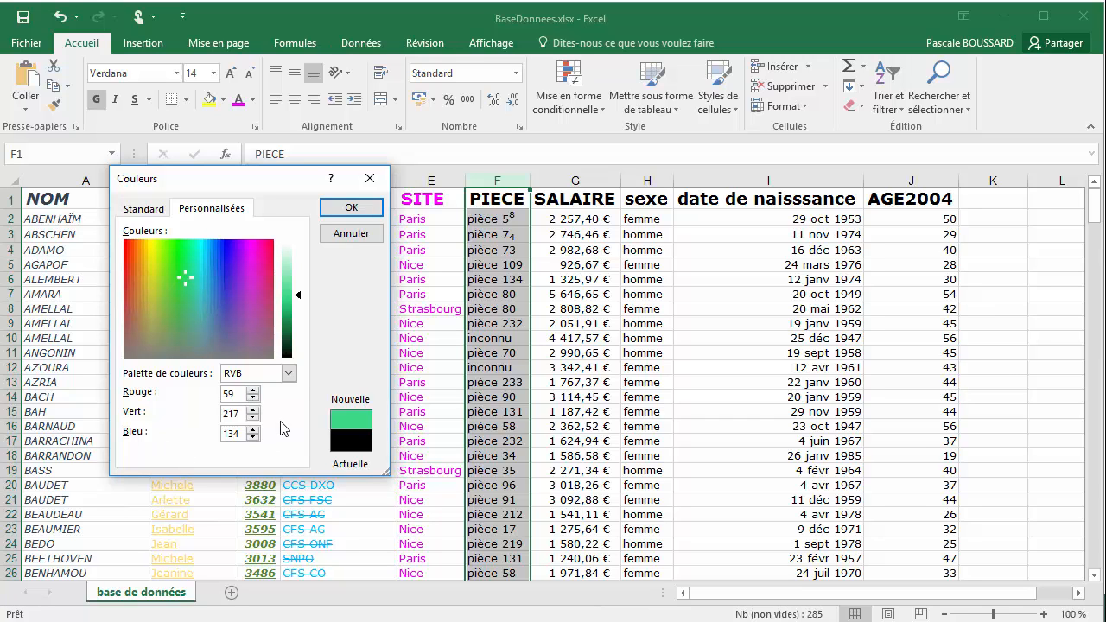
{"action": "left_click", "coordinate": [288, 313]}
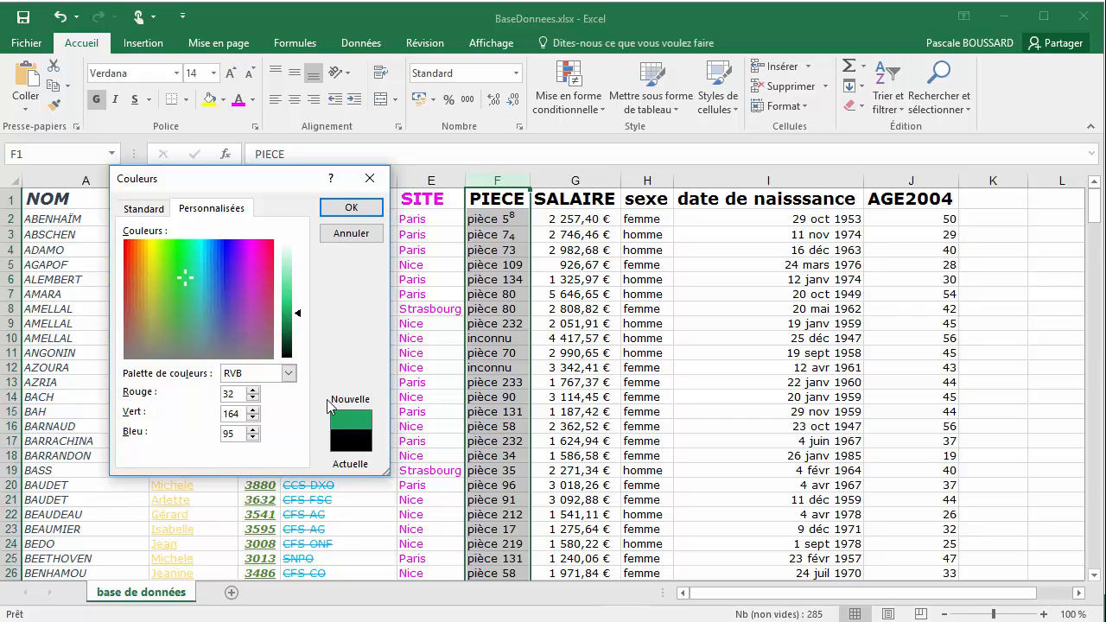
{"action": "left_click", "coordinate": [352, 208]}
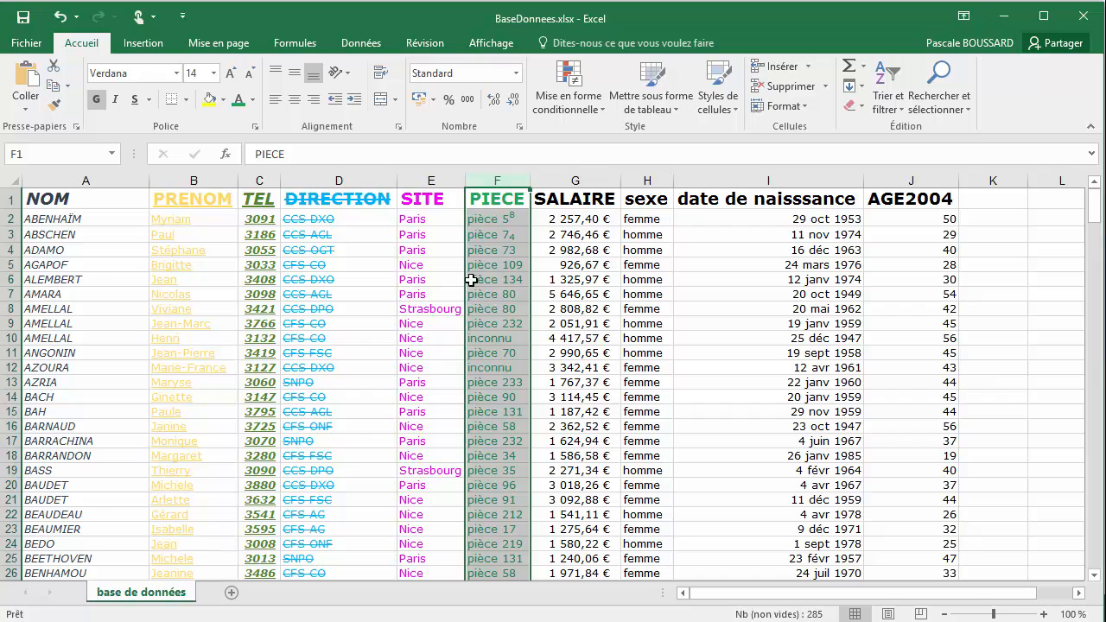
{"action": "left_click", "coordinate": [520, 202]}
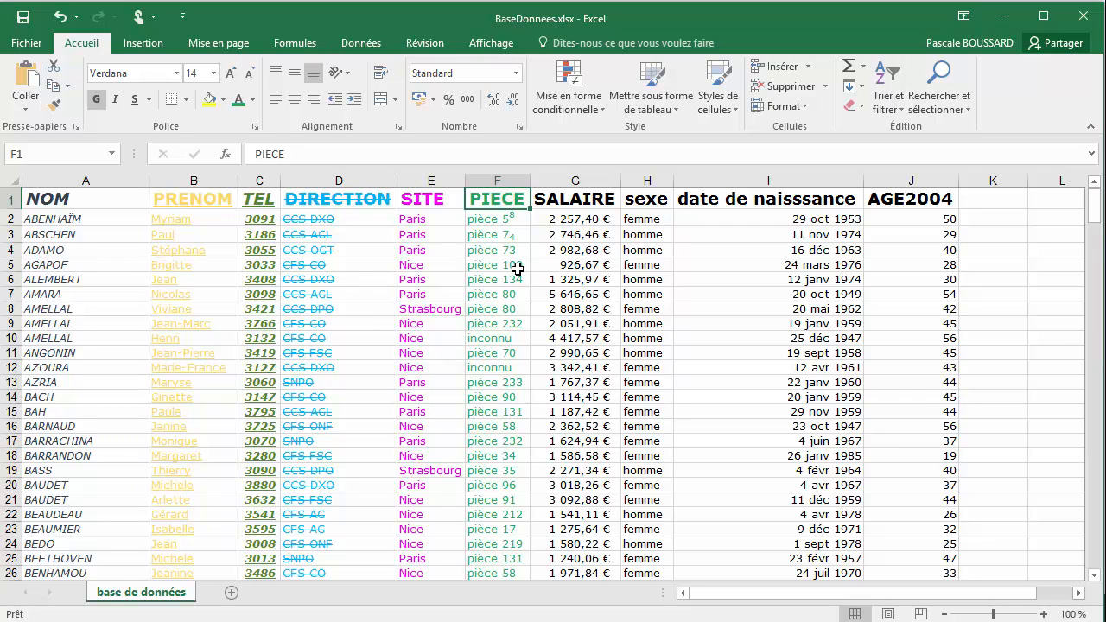
Colour the entire SALAIRE column's text dark orange through the cell format's font settings, and reopen the quick font colour palette
{"action": "left_click", "coordinate": [582, 200]}
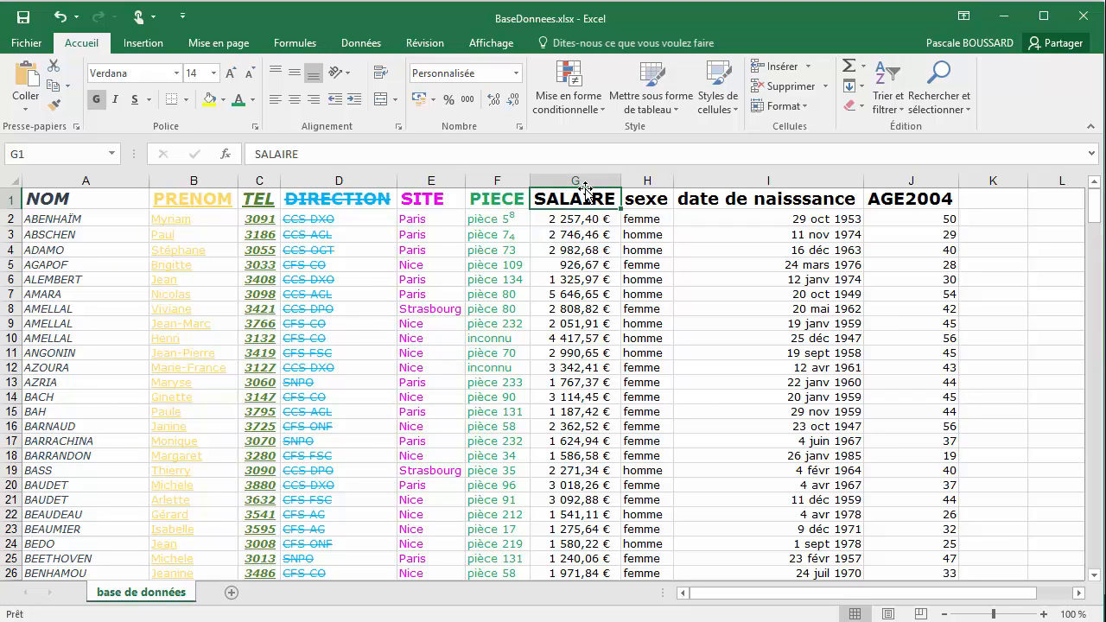
{"action": "left_click", "coordinate": [578, 221]}
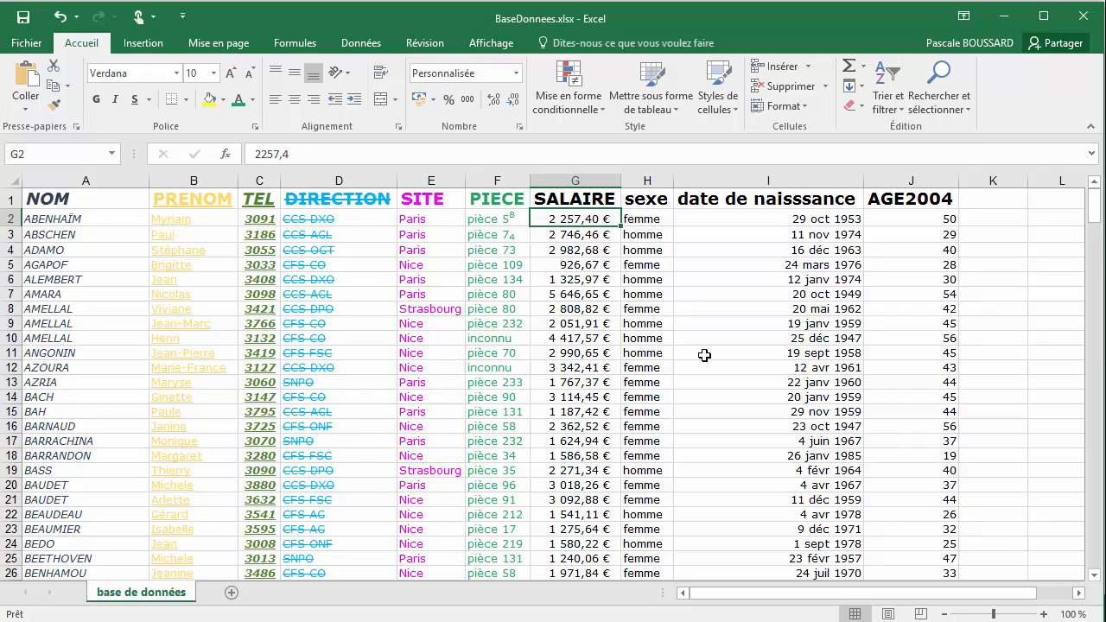
{"action": "left_click", "coordinate": [559, 180]}
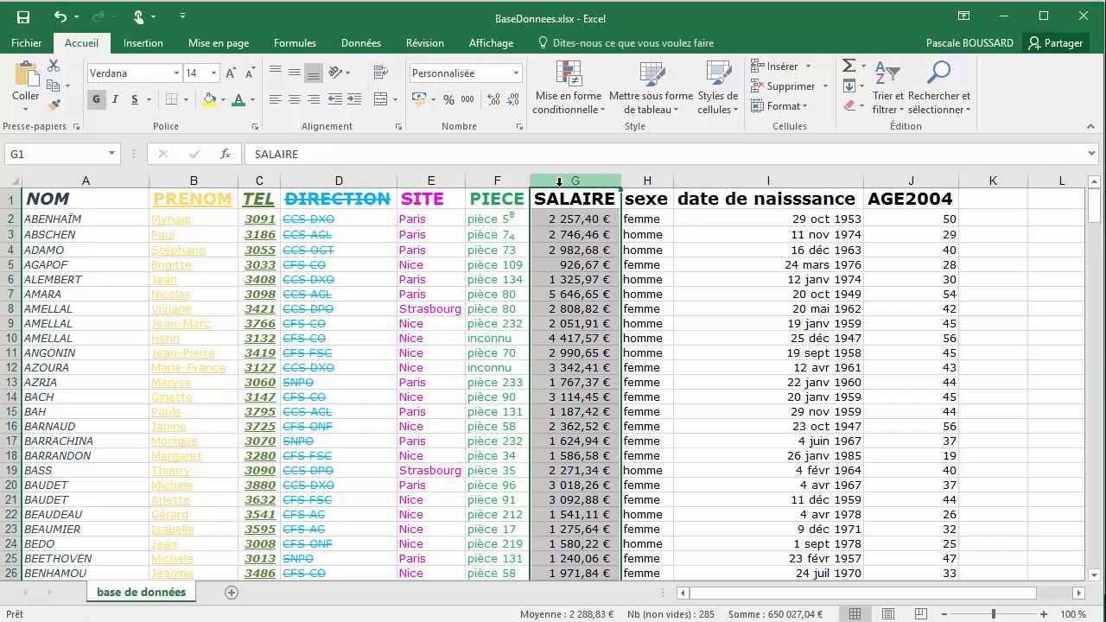
{"action": "left_click", "coordinate": [253, 100]}
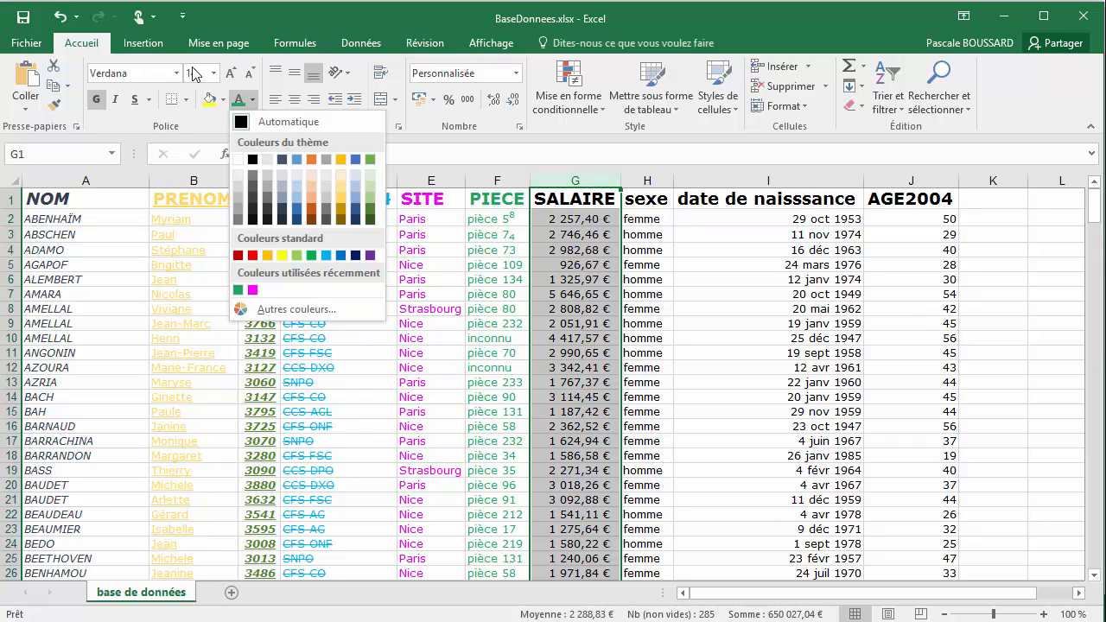
{"action": "left_click", "coordinate": [188, 121]}
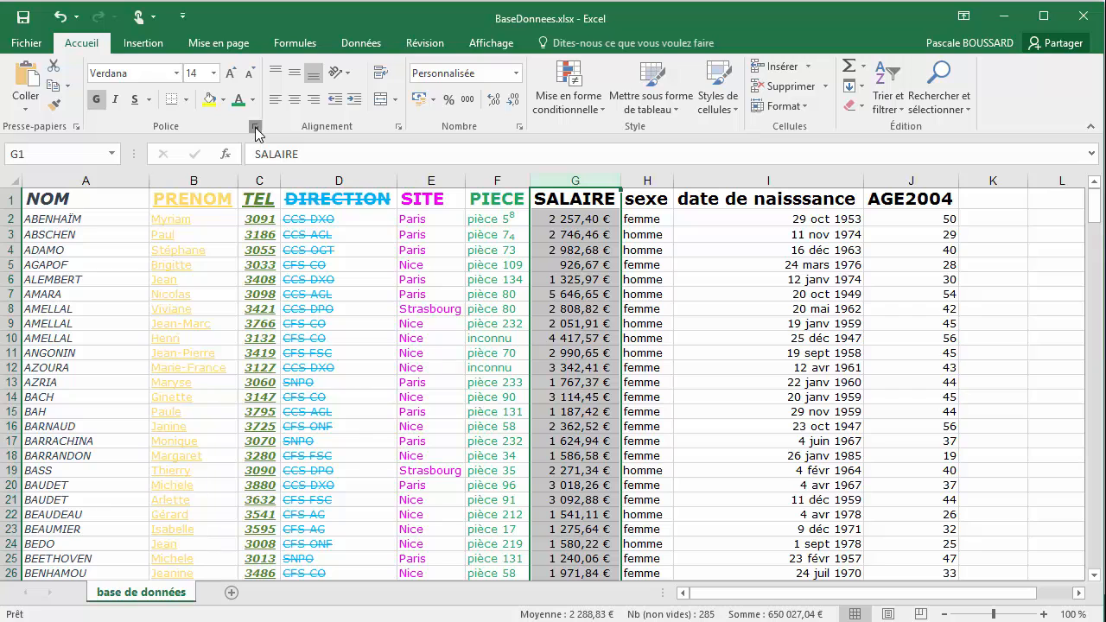
{"action": "left_click", "coordinate": [255, 127]}
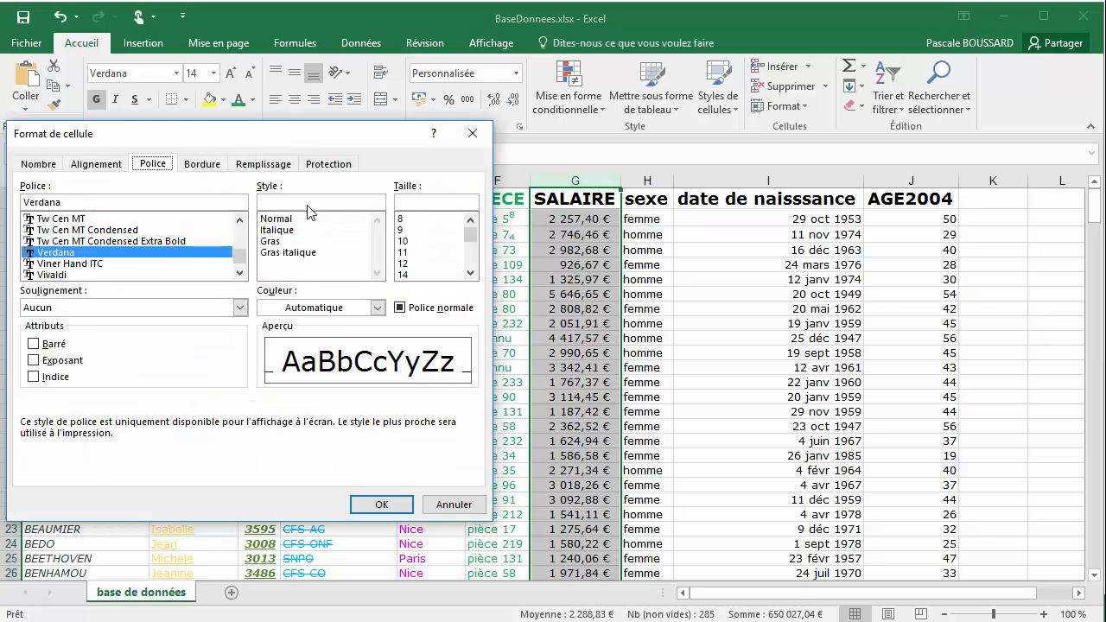
{"action": "mouse_move", "coordinate": [286, 134]}
{"action": "left_mouse_down"}
{"action": "mouse_move", "coordinate": [610, 157]}
{"action": "mouse_move", "coordinate": [283, 143]}
{"action": "left_mouse_up"}
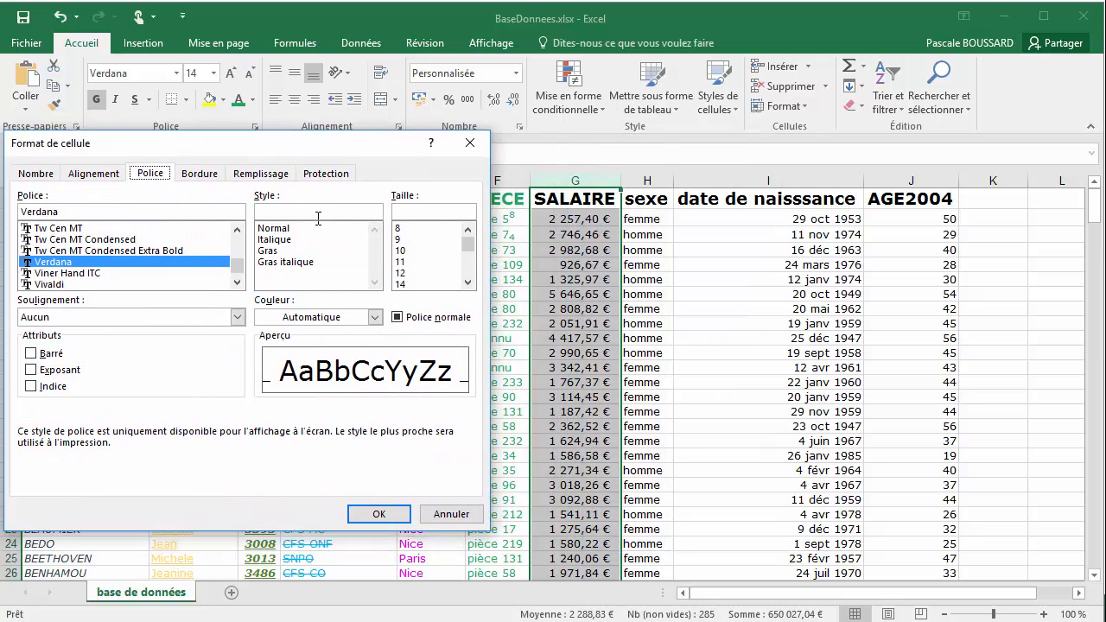
{"action": "left_click", "coordinate": [375, 318]}
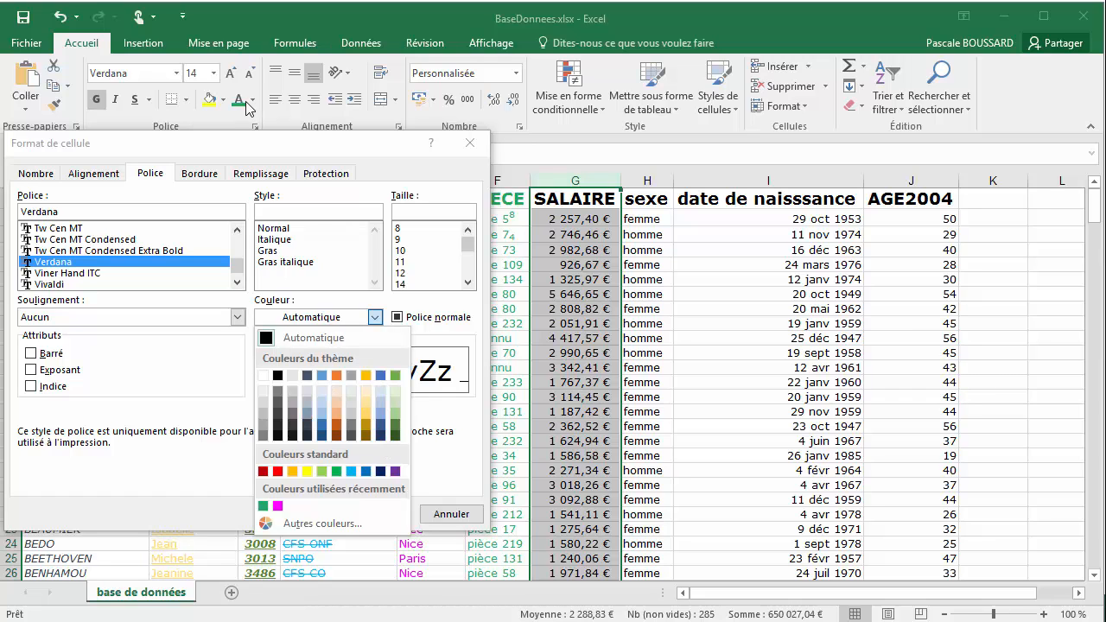
{"action": "left_click", "coordinate": [336, 434]}
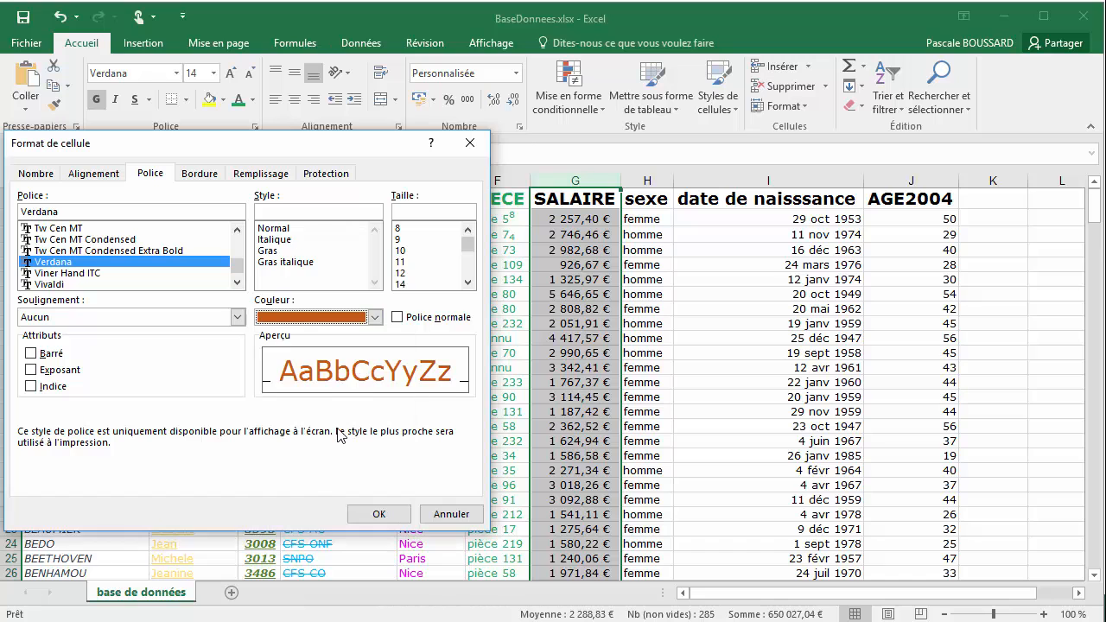
{"action": "left_click", "coordinate": [379, 515]}
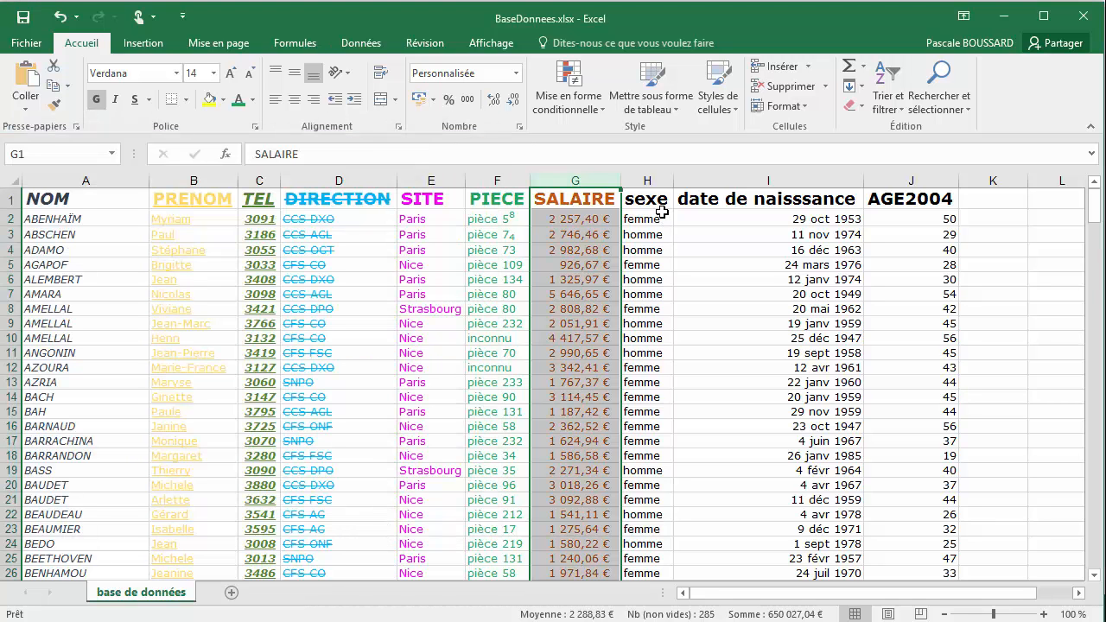
{"action": "left_click", "coordinate": [254, 102]}
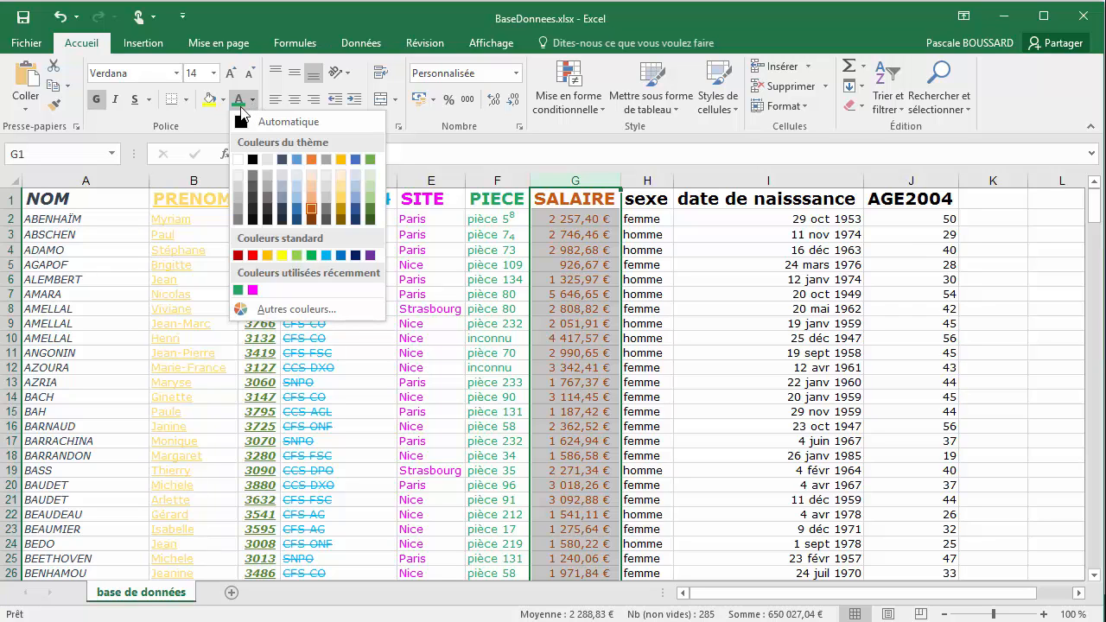
Review the SALAIRE column's font settings in the cell format dialog, close it, and deselect the column
{"action": "left_click", "coordinate": [219, 121]}
{"action": "left_click", "coordinate": [254, 131]}
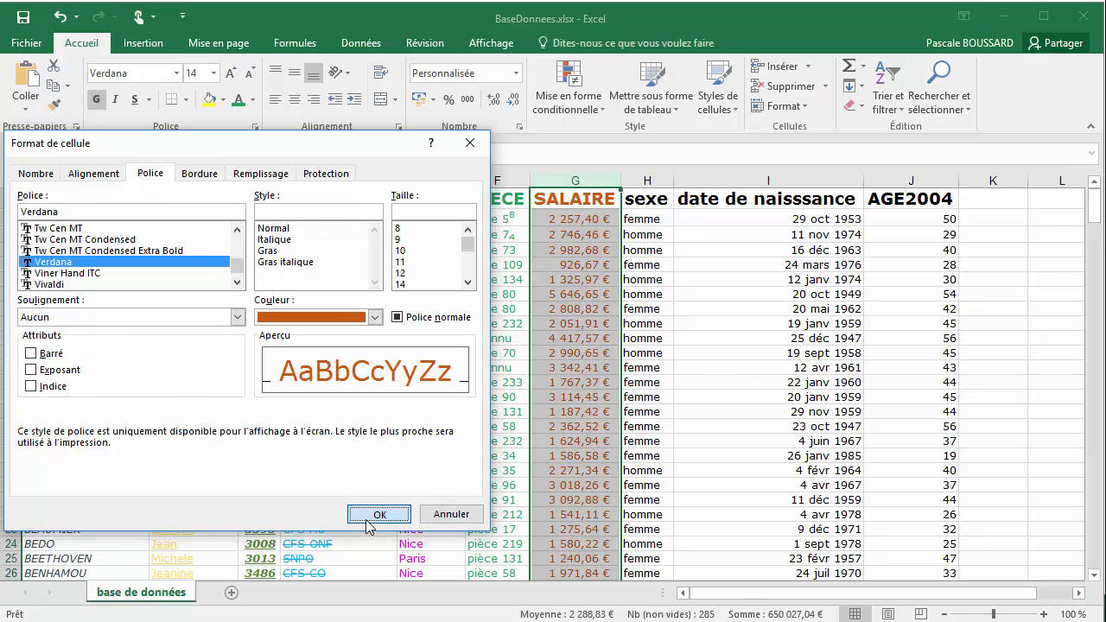
{"action": "left_click", "coordinate": [372, 514]}
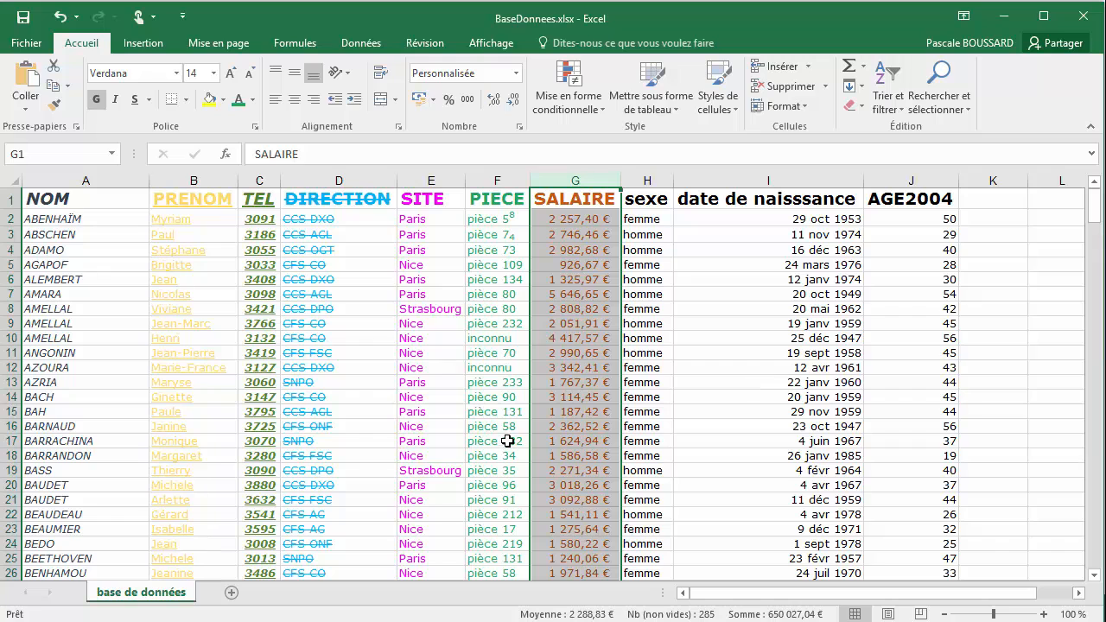
{"action": "left_click", "coordinate": [560, 220]}
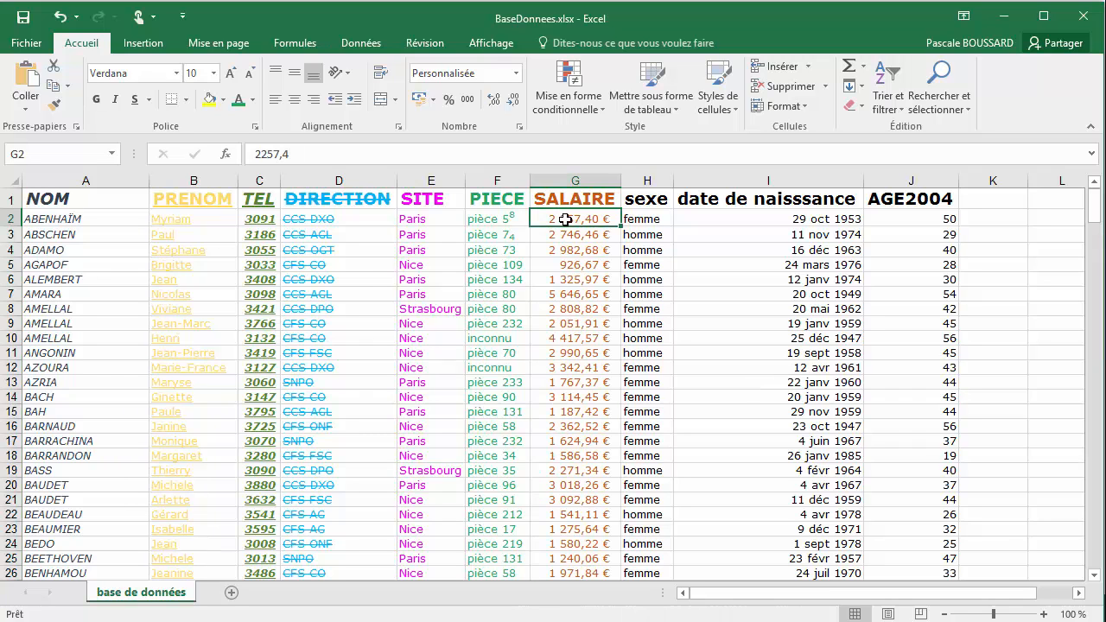
Examine the font settings of the sexe header cell H1 in the cell format dialog and dismiss it without changes
{"action": "left_click", "coordinate": [631, 219]}
{"action": "left_click", "coordinate": [640, 199]}
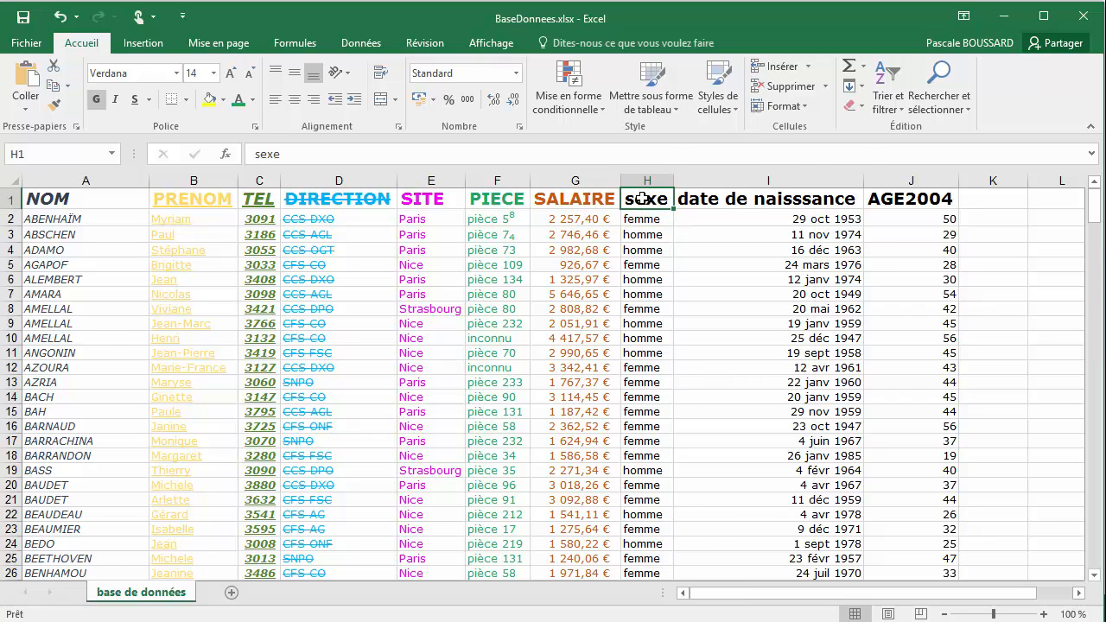
{"action": "right_click", "coordinate": [642, 200]}
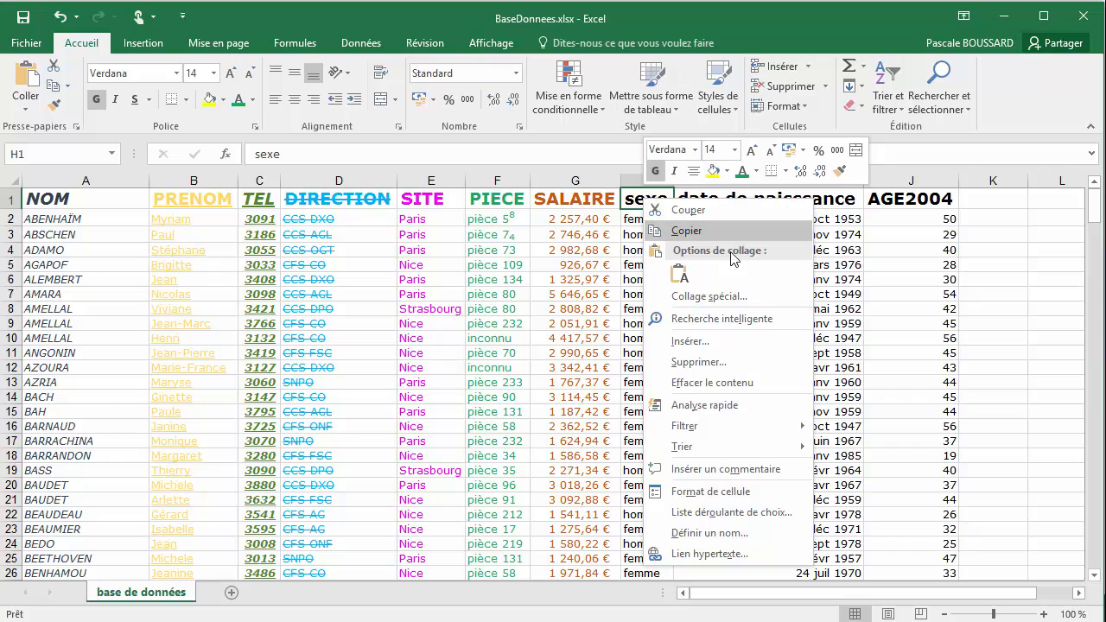
{"action": "left_click", "coordinate": [724, 491]}
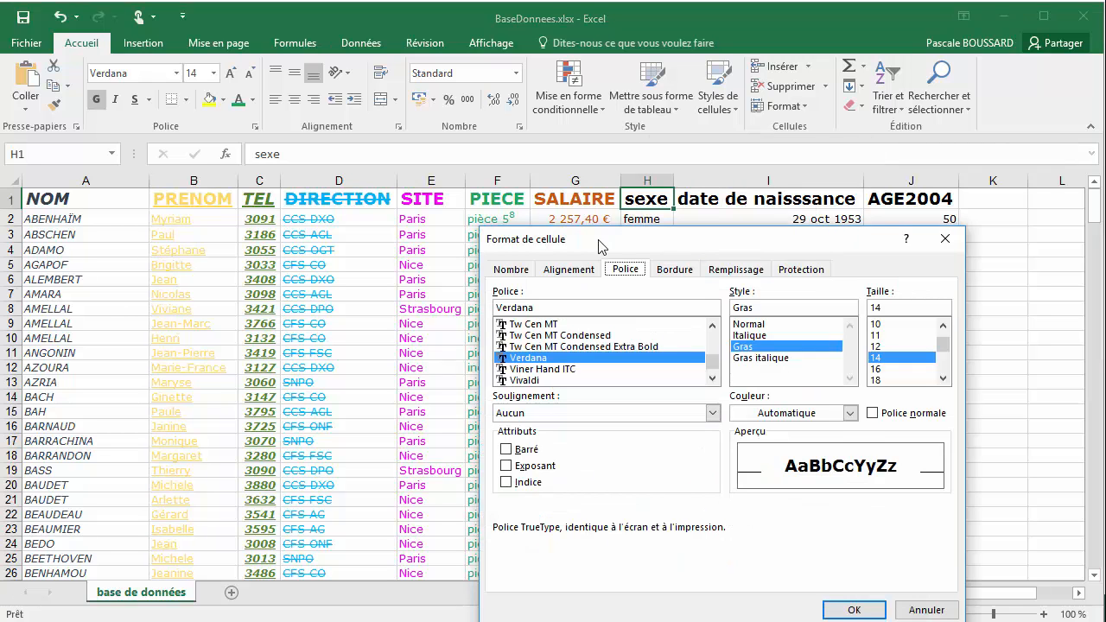
{"action": "left_click_drag", "start_coordinate": [752, 240], "coordinate": [598, 176]}
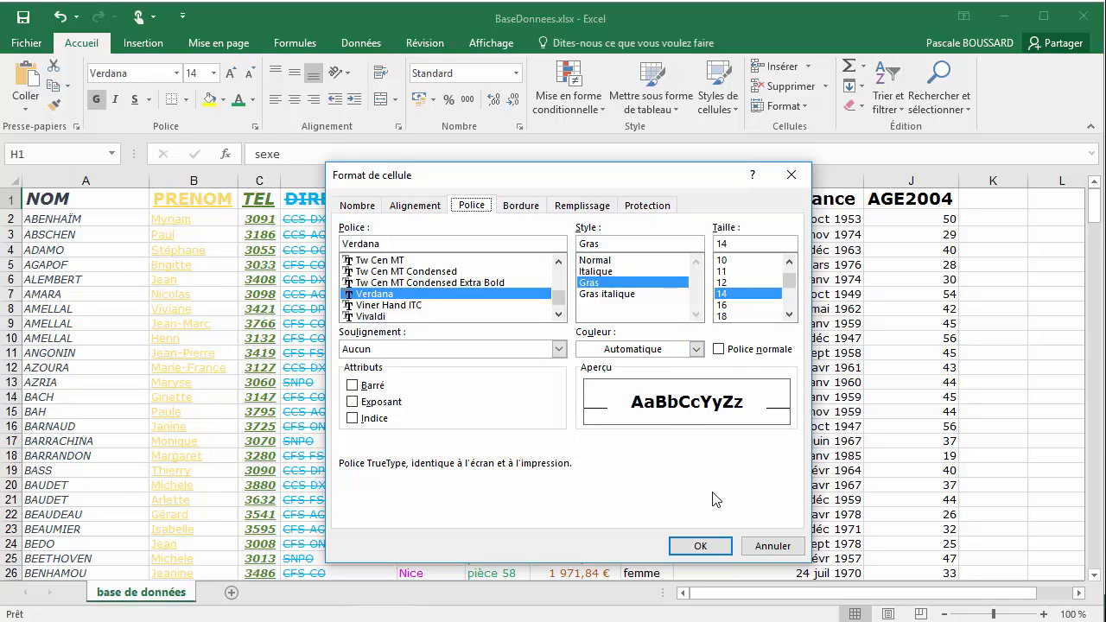
{"action": "left_click", "coordinate": [762, 547]}
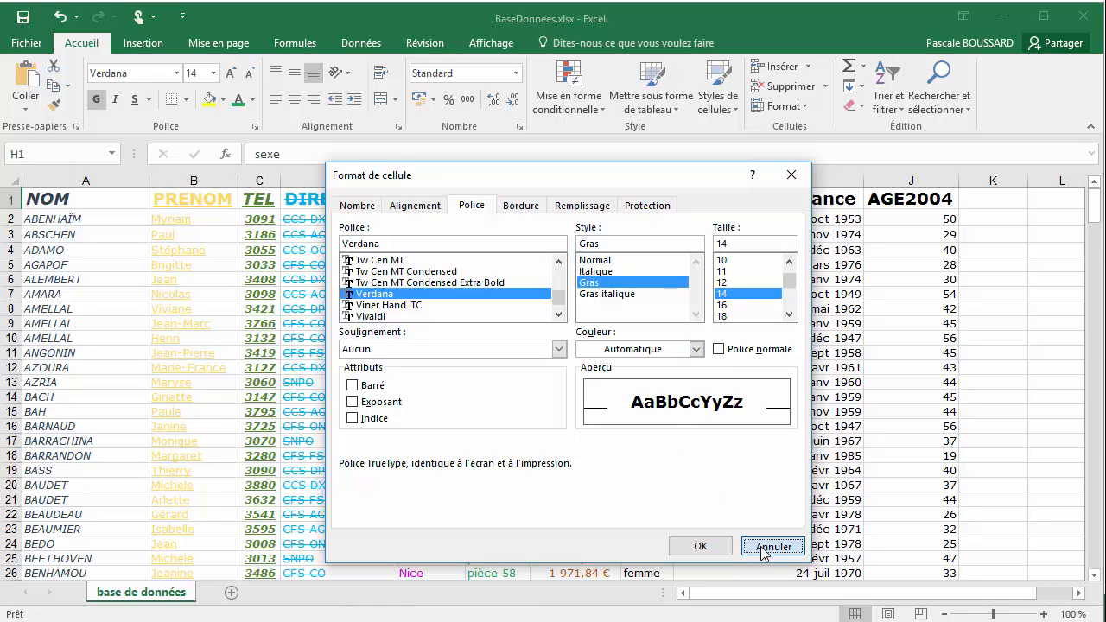